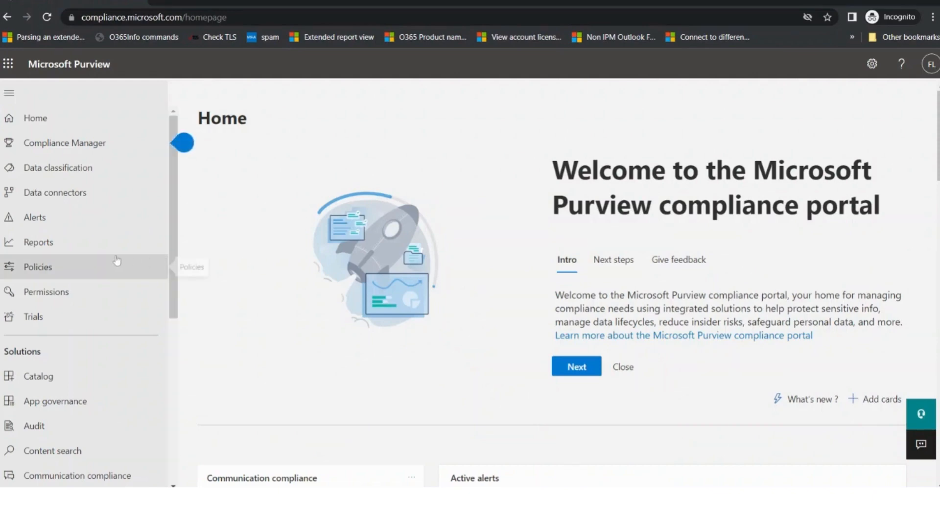
Scroll down through the welcome introduction on the Purview Home page
{"action": "scroll", "coordinate": [118, 261], "scroll_direction": "down", "scroll_amount": 3}
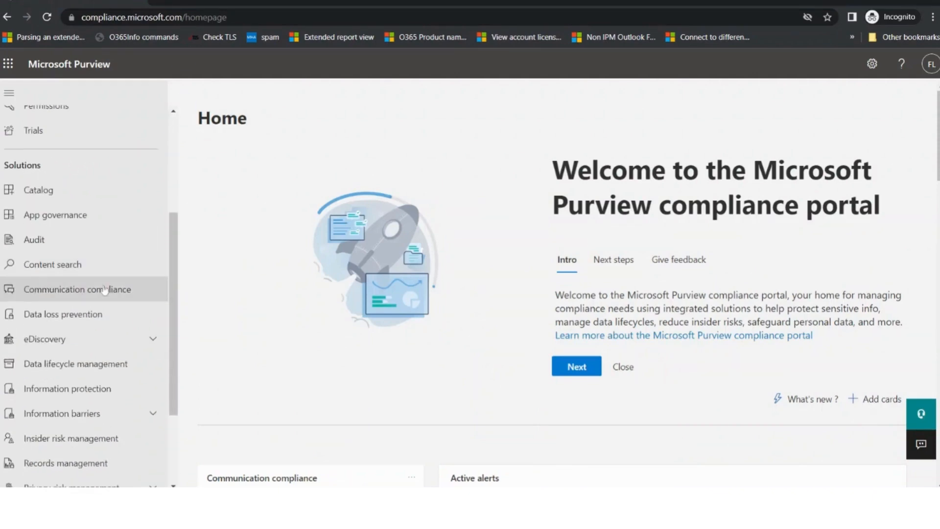
Go to the Information protection Labels list and start creating a new sensitivity label
{"action": "left_click", "coordinate": [72, 389]}
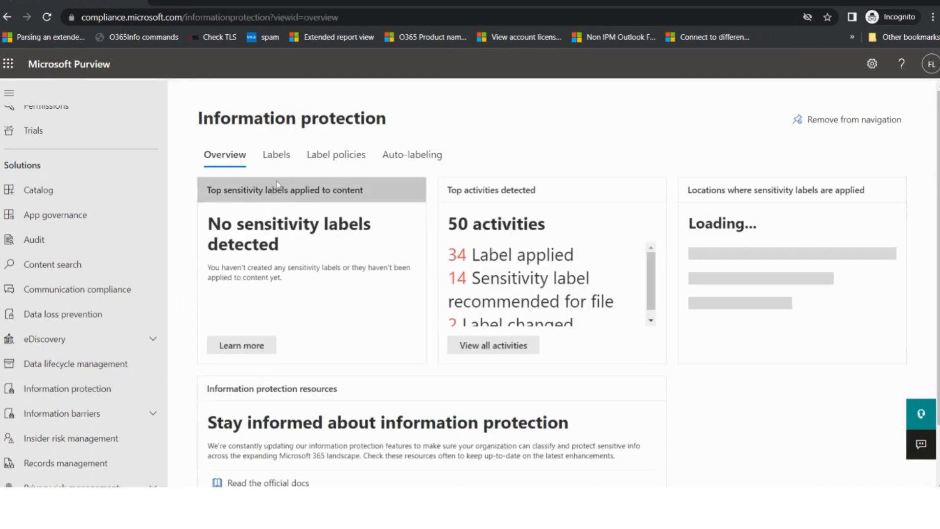
{"action": "left_click", "coordinate": [278, 156]}
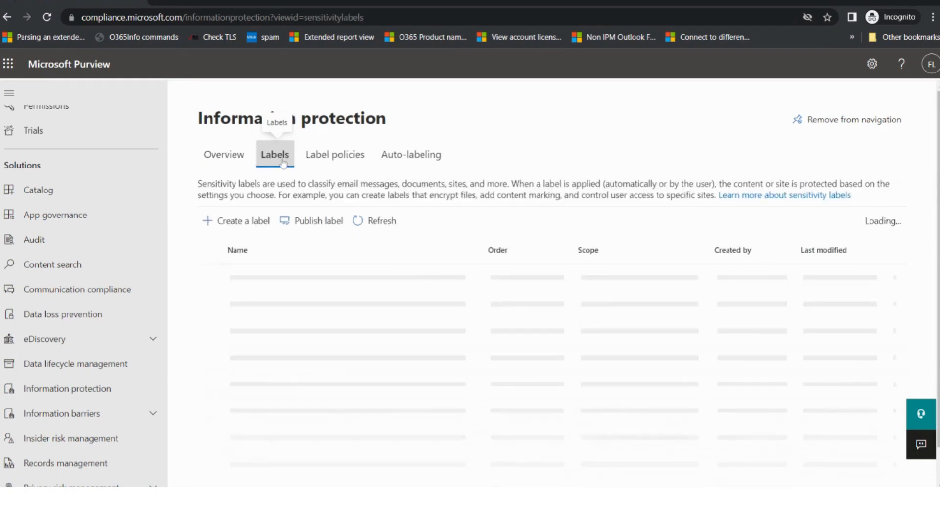
{"action": "scroll", "coordinate": [348, 290], "scroll_direction": "down", "scroll_amount": 1}
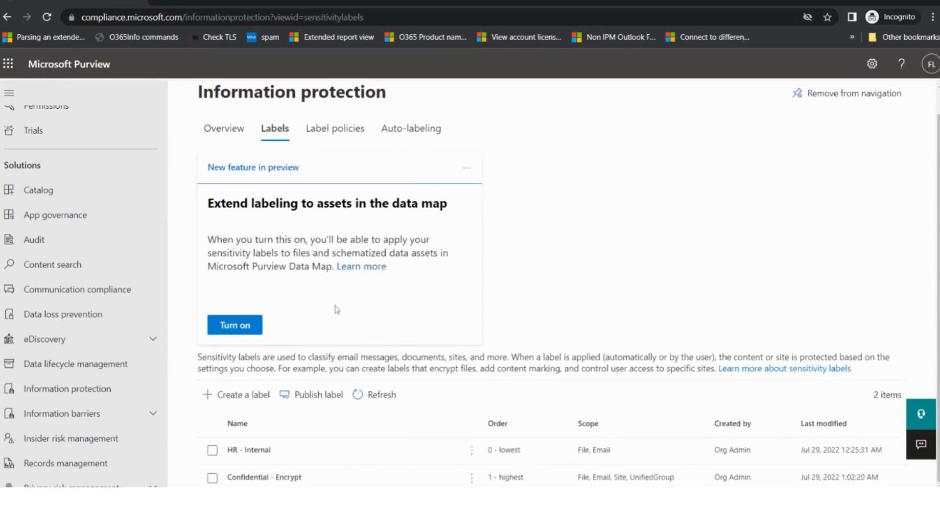
{"action": "left_click", "coordinate": [240, 403]}
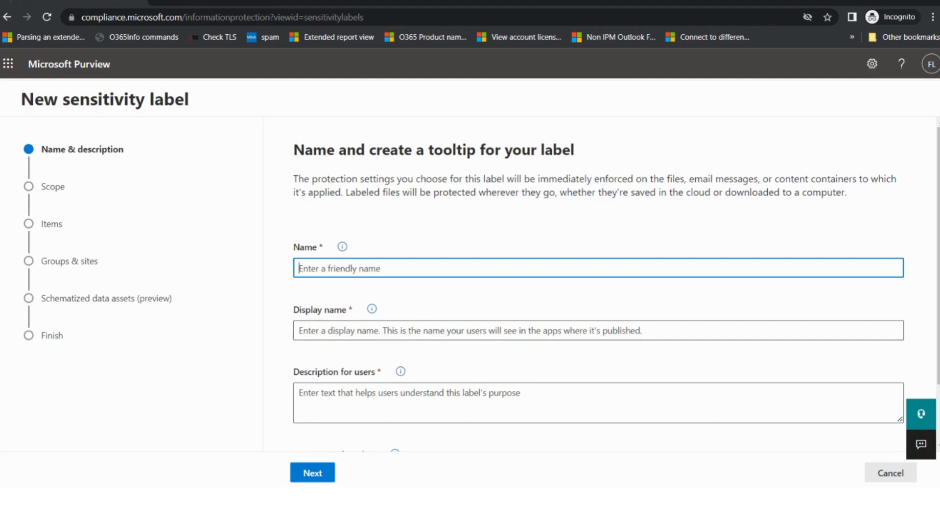
Name the label 'Marketing' and give it the display name 'Marketing - Internal'
{"action": "type", "text": "Marketing"}
{"action": "key", "text": "Tab"}
{"action": "key", "text": "Tab"}
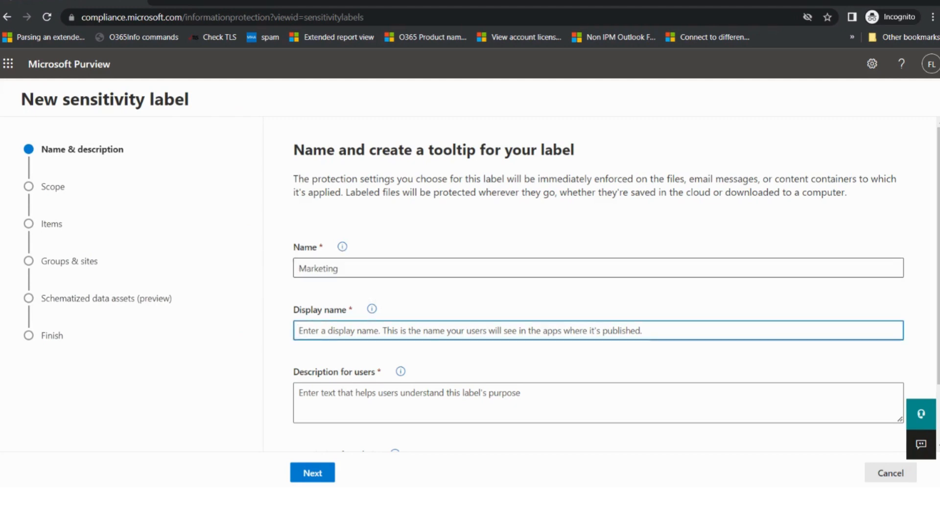
{"action": "left_click", "coordinate": [339, 269]}
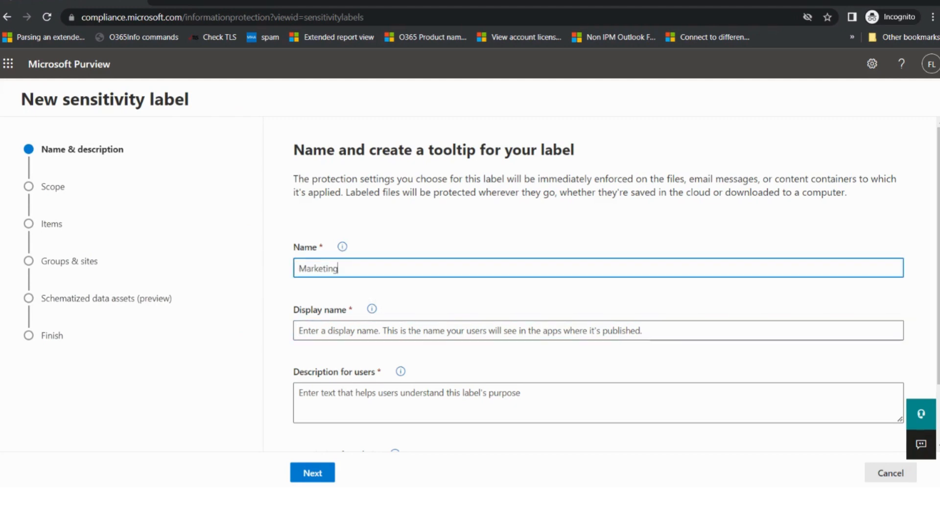
{"action": "left_click_drag", "start_coordinate": [338, 269], "coordinate": [298, 268]}
{"action": "key", "text": "ctrl+c"}
{"action": "left_click", "coordinate": [390, 331]}
{"action": "key", "text": "ctrl+v"}
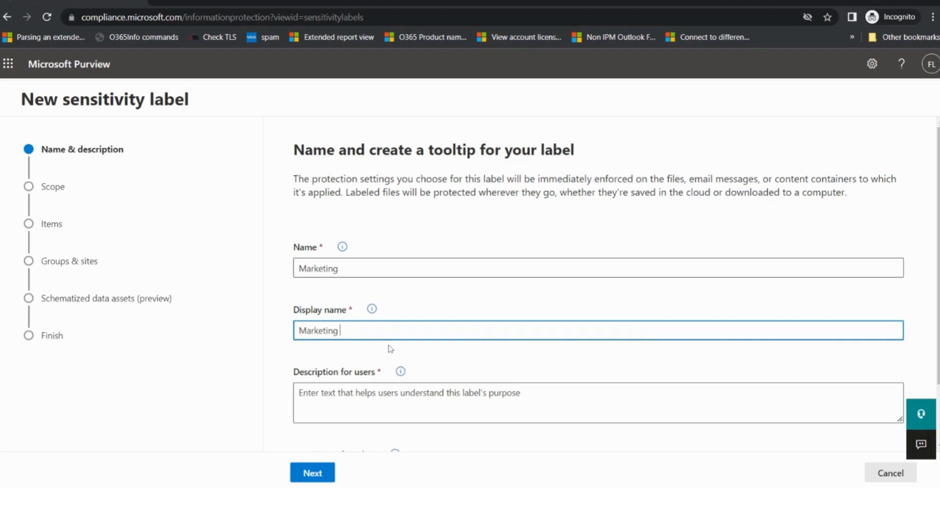
{"action": "type", "text": "- Internal"}
Use 'Marketing - Internal' as the description for users and continue
{"action": "key", "text": "ctrl+a"}
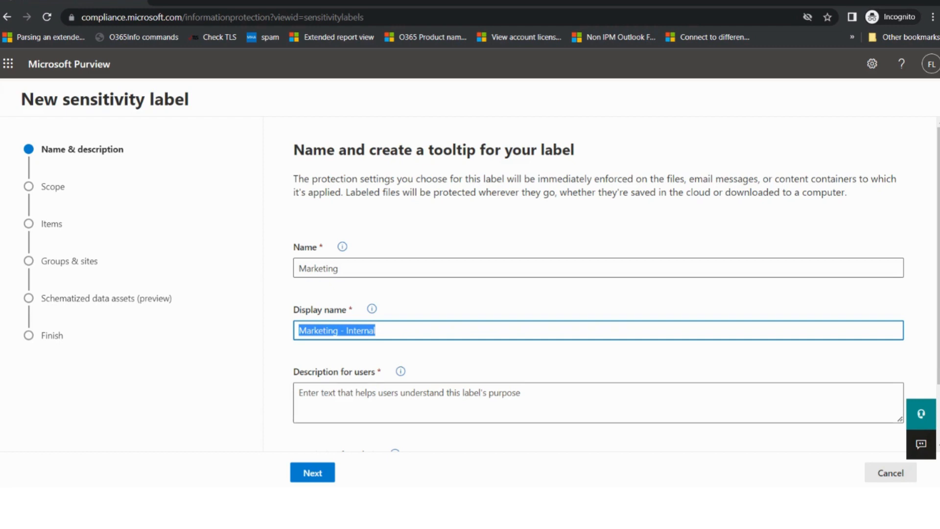
{"action": "key", "text": "Tab"}
{"action": "key", "text": "ctrl+v"}
{"action": "scroll", "coordinate": [598, 294], "scroll_direction": "down", "scroll_amount": 2}
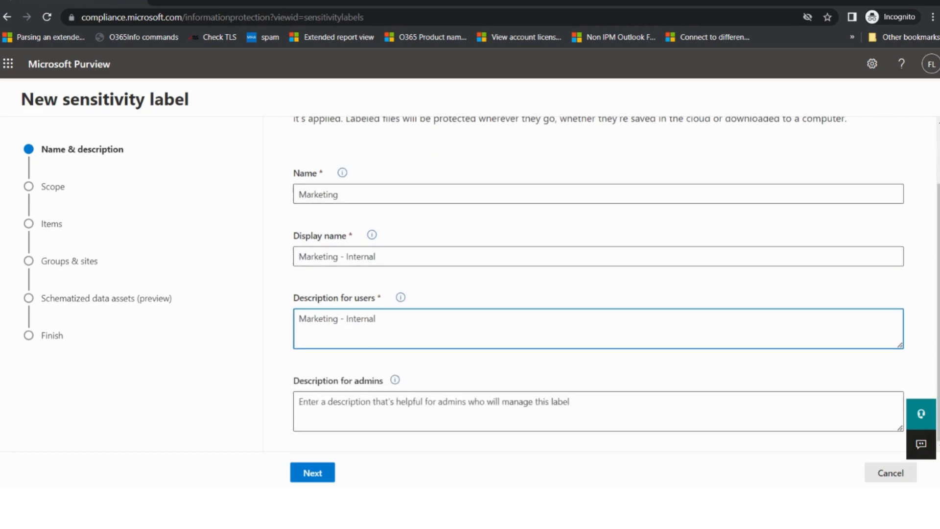
{"action": "left_click", "coordinate": [318, 477]}
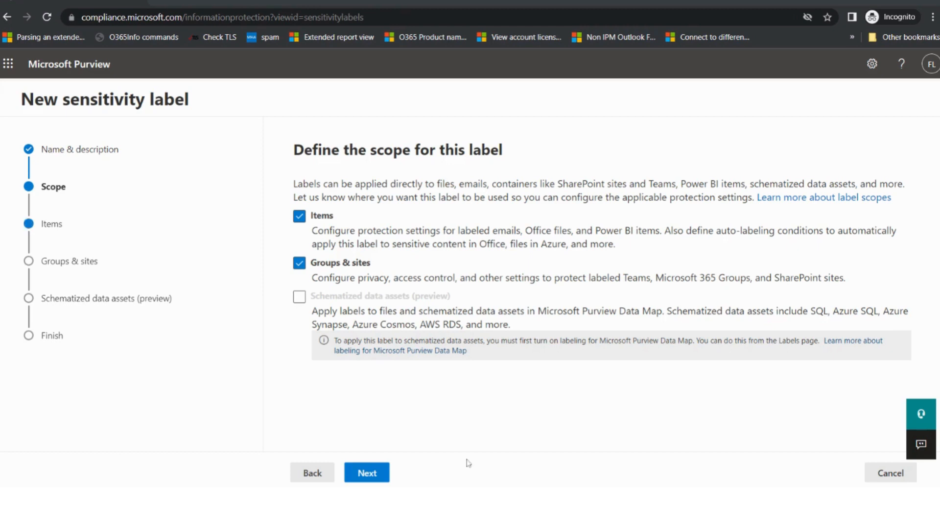
Keep the default scope and choose to both encrypt and mark labeled items
{"action": "left_click", "coordinate": [379, 476]}
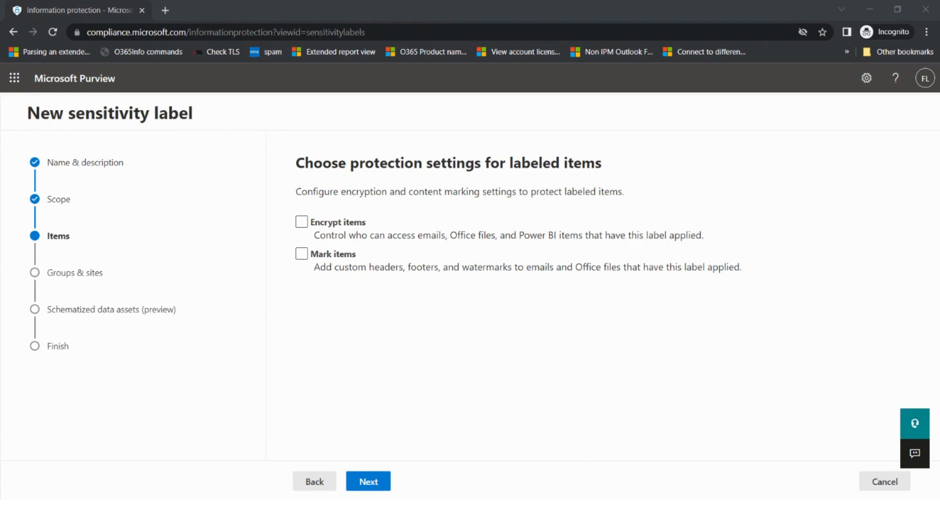
{"action": "left_click", "coordinate": [301, 222]}
{"action": "left_click", "coordinate": [302, 253]}
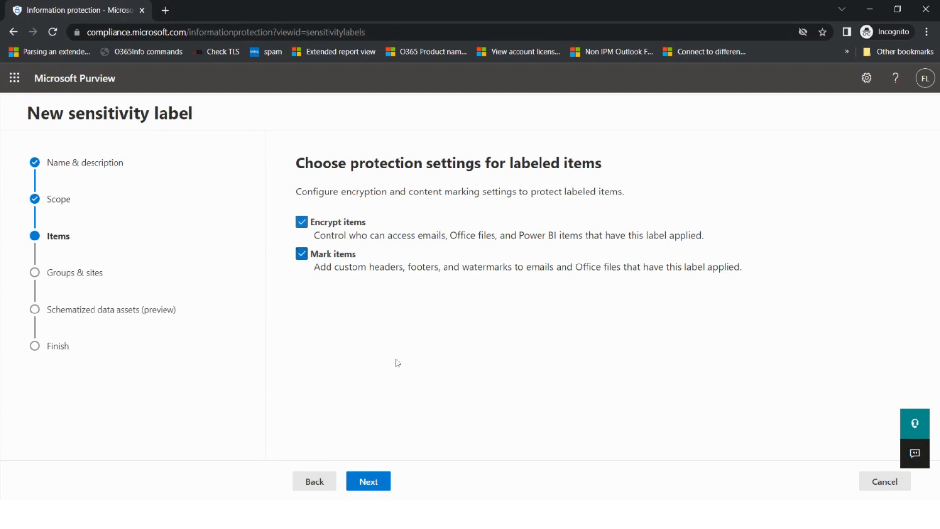
{"action": "left_click", "coordinate": [368, 479]}
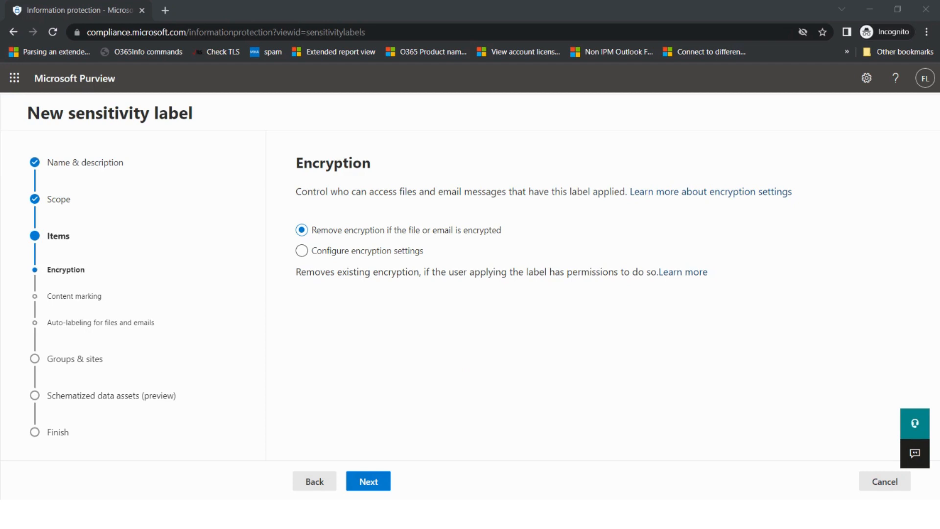
Let users assign permissions: Encrypt-Only in Outlook, and a permissions prompt in Word, PowerPoint and Excel
{"action": "left_click", "coordinate": [301, 250]}
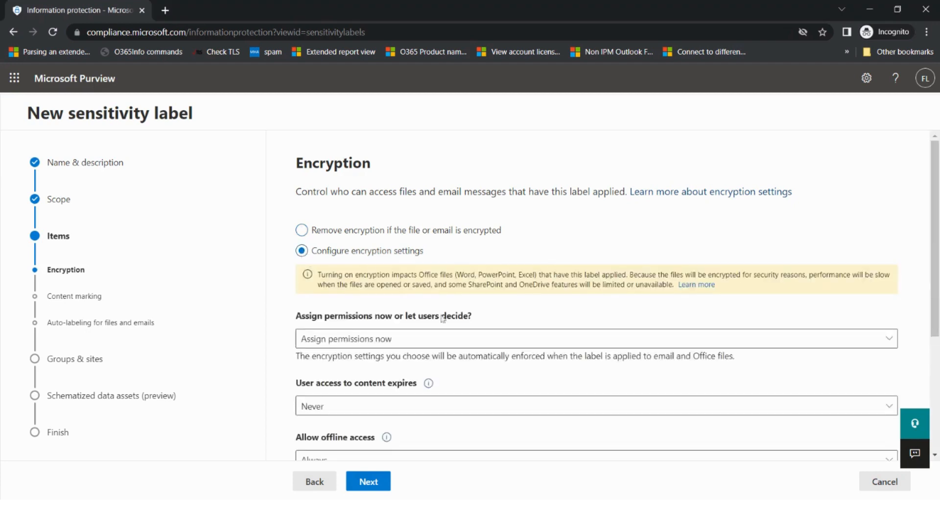
{"action": "scroll", "coordinate": [500, 321], "scroll_direction": "down", "scroll_amount": 1}
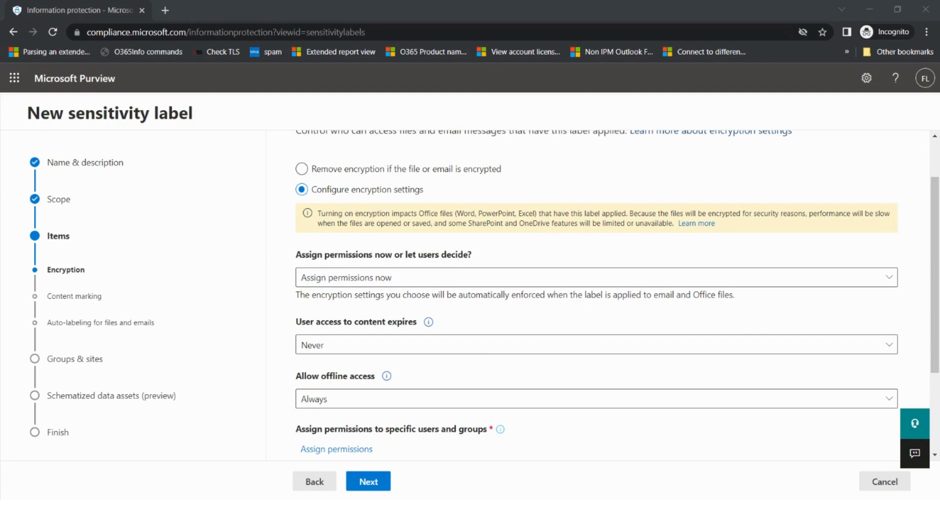
{"action": "left_click", "coordinate": [424, 279]}
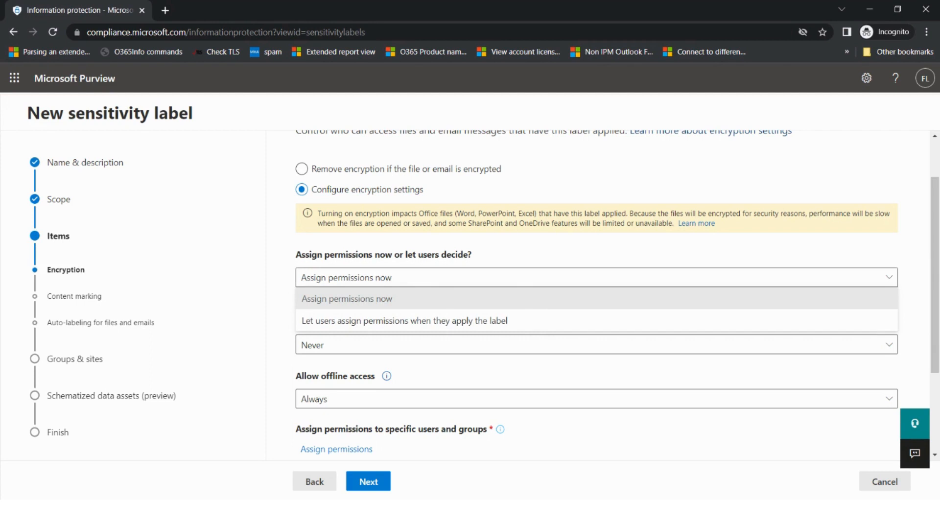
{"action": "left_click", "coordinate": [439, 321]}
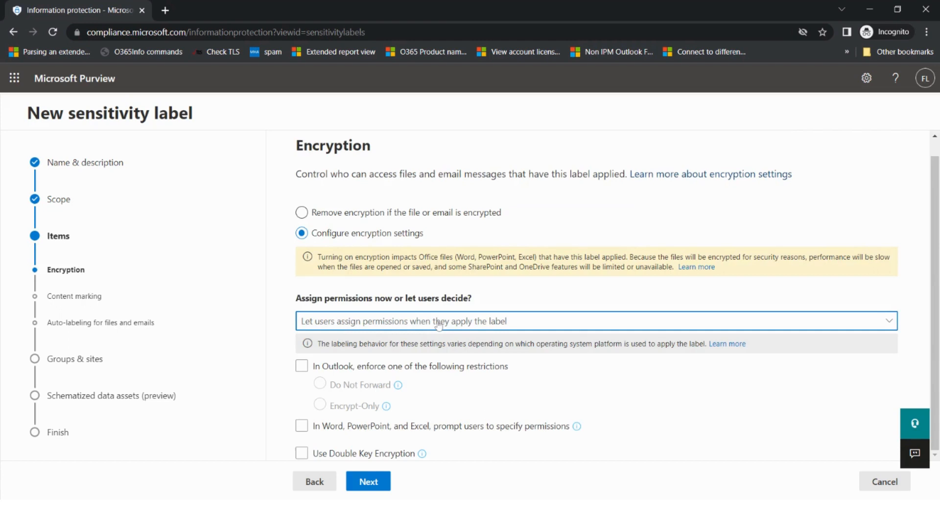
{"action": "left_click", "coordinate": [301, 365]}
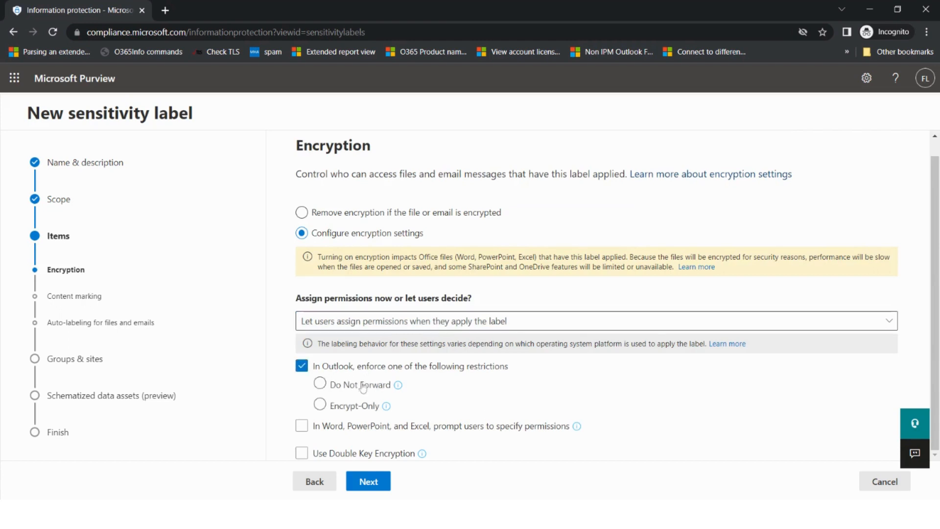
{"action": "left_click", "coordinate": [333, 405]}
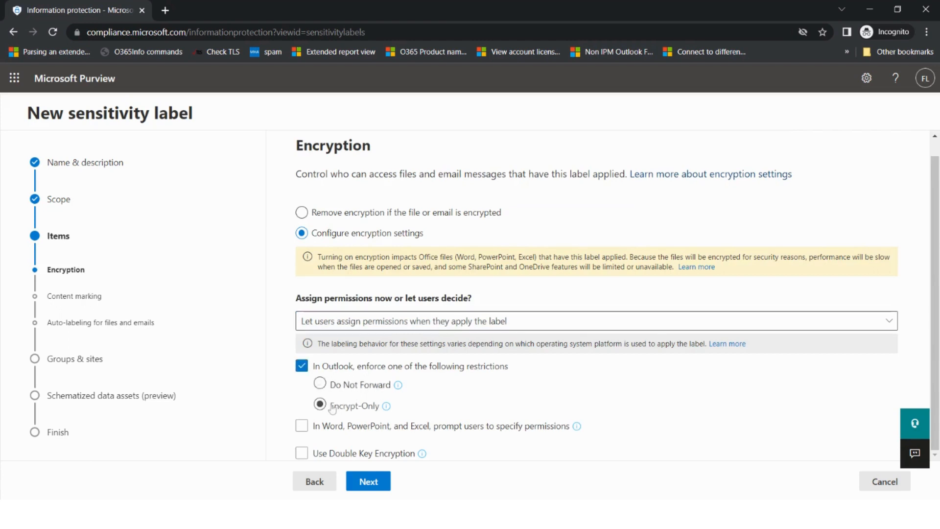
{"action": "left_click", "coordinate": [301, 425]}
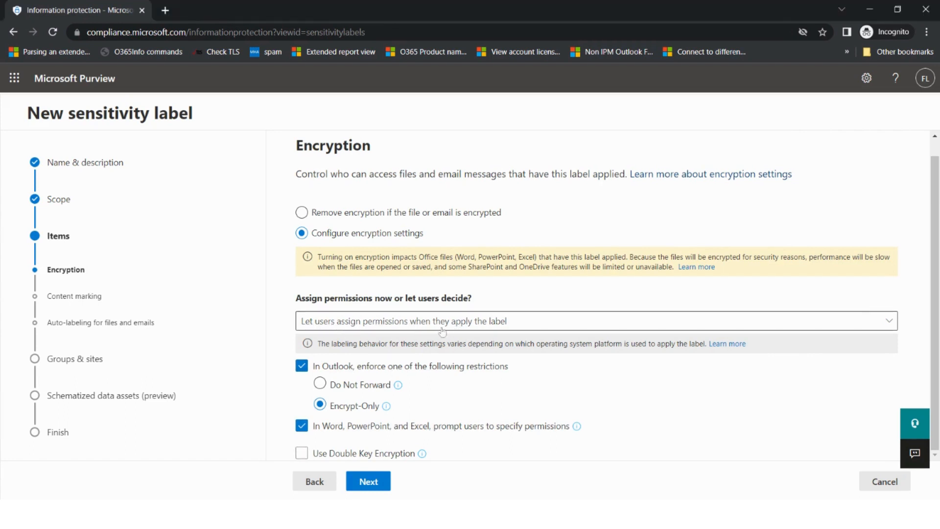
{"action": "scroll", "coordinate": [844, 343], "scroll_direction": "up", "scroll_amount": 1}
{"action": "scroll", "coordinate": [844, 344], "scroll_direction": "down", "scroll_amount": 1}
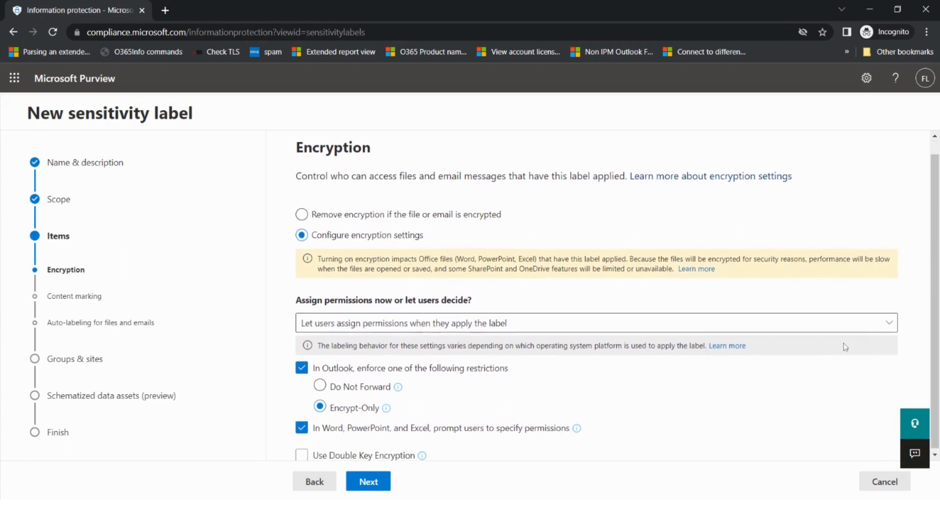
{"action": "left_click", "coordinate": [368, 482]}
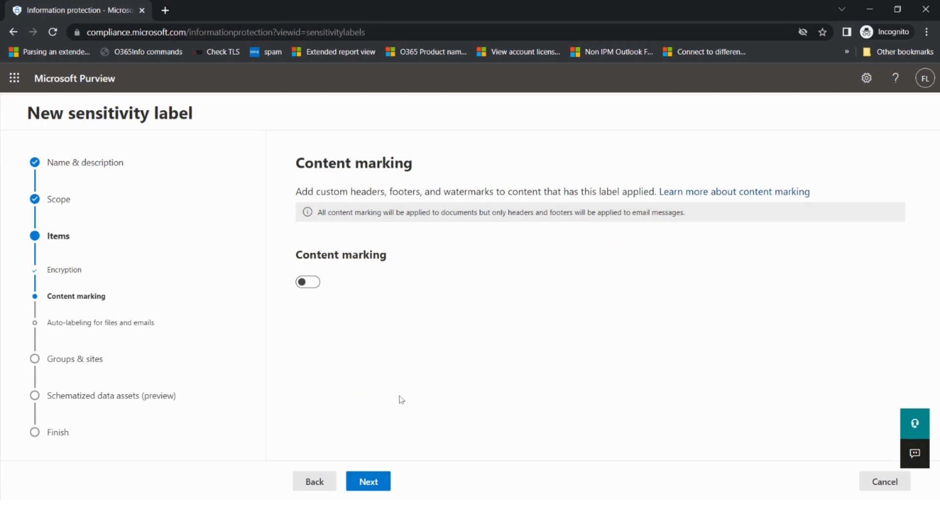
Turn on content marking with a watermark reading 'Marketing' at font size 50
{"action": "left_click", "coordinate": [319, 282]}
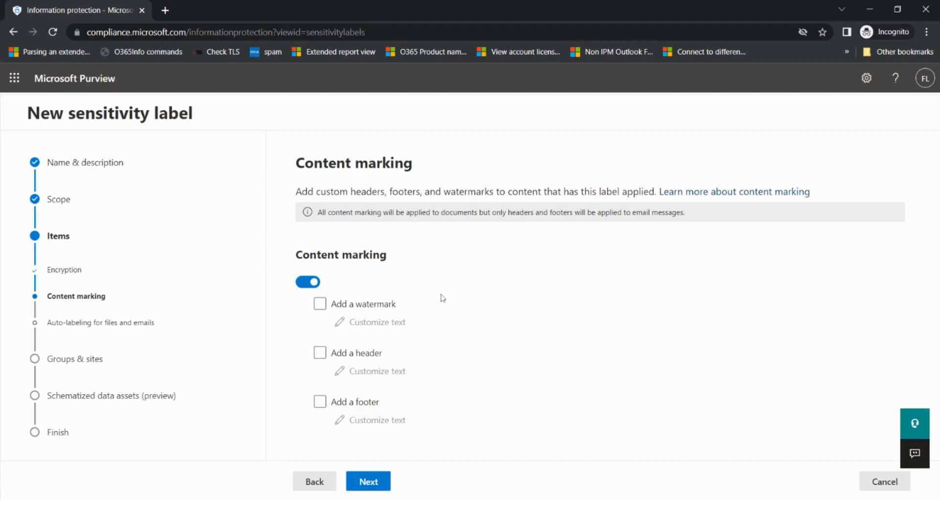
{"action": "left_click", "coordinate": [321, 305]}
{"action": "left_click", "coordinate": [385, 324]}
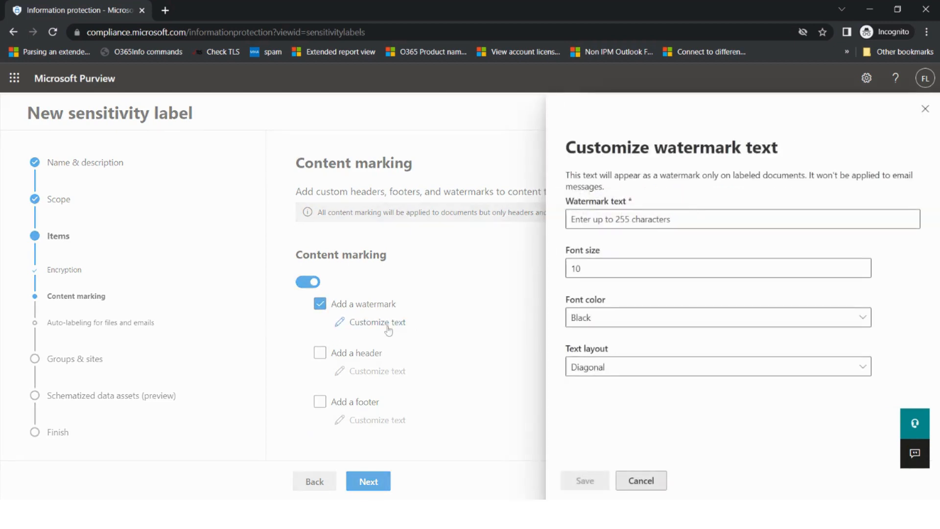
{"action": "left_click", "coordinate": [658, 219]}
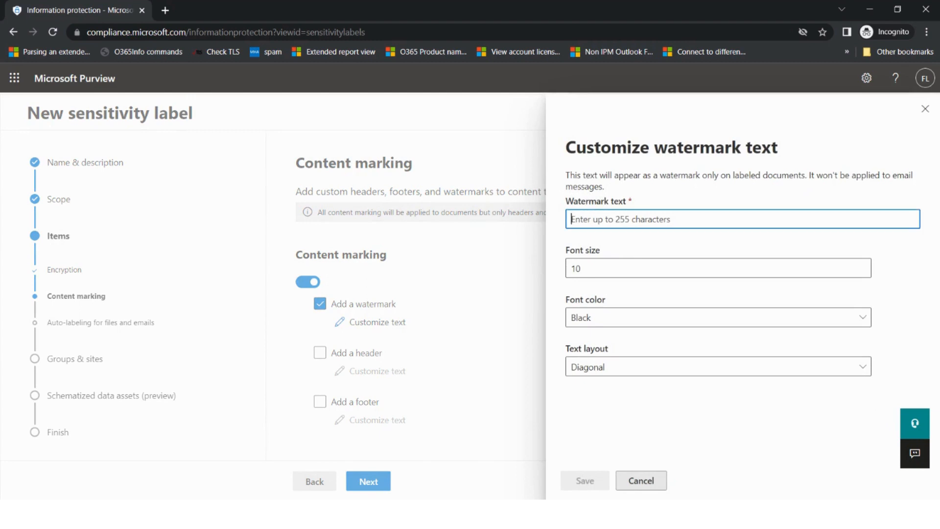
{"action": "type", "text": "Ma"}
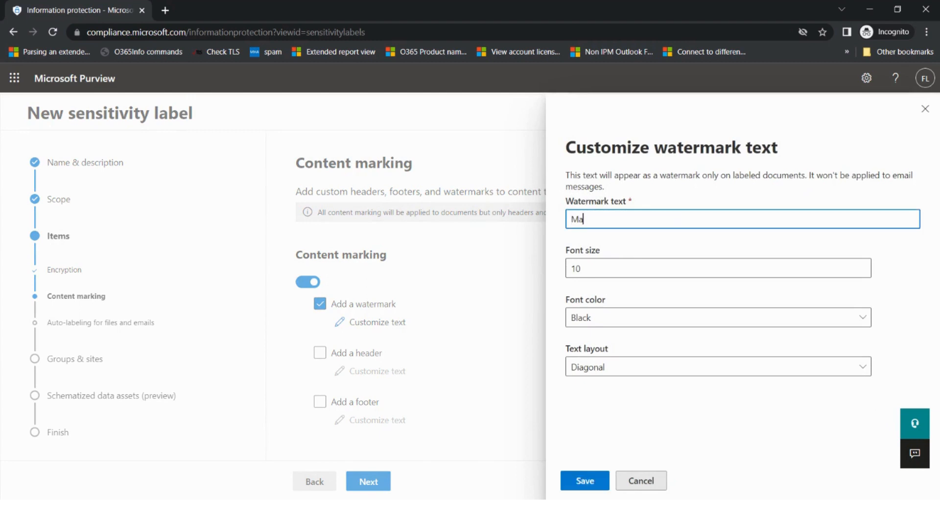
{"action": "type", "text": "rketing"}
{"action": "key", "text": "Tab"}
{"action": "type", "text": "50"}
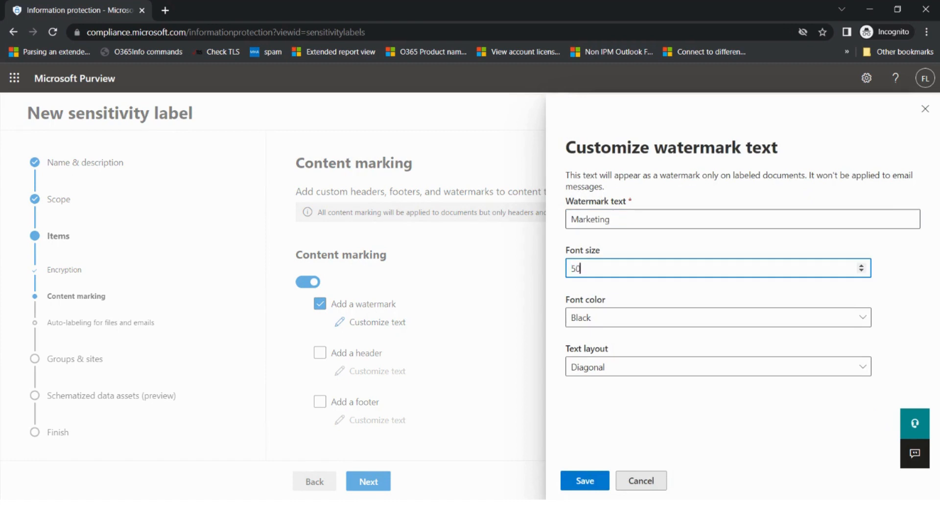
{"action": "key", "text": "Tab"}
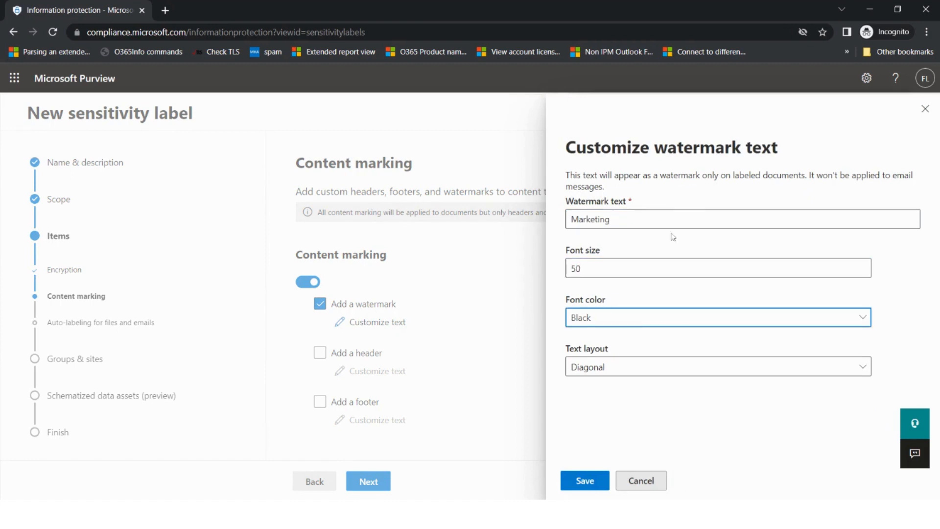
Make the watermark red with a horizontal layout and save it
{"action": "left_click", "coordinate": [636, 321]}
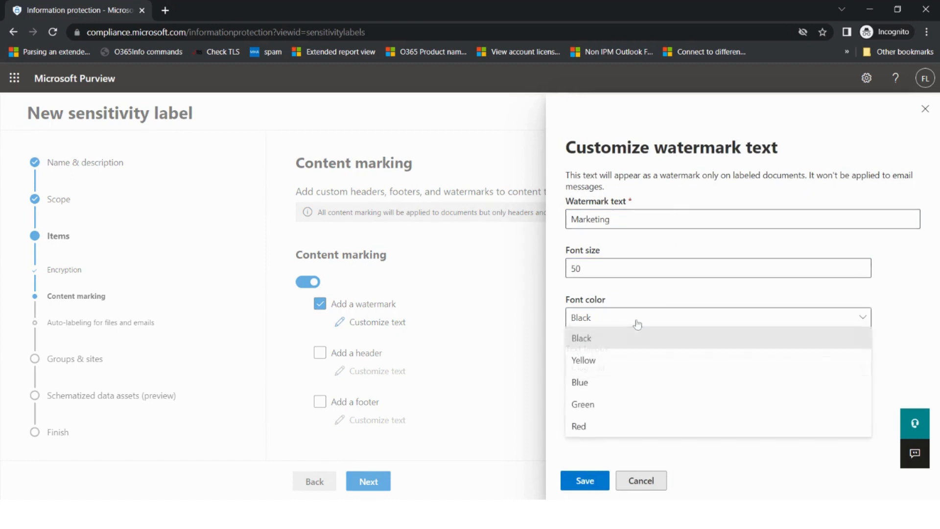
{"action": "left_click", "coordinate": [598, 426]}
{"action": "left_click", "coordinate": [616, 368]}
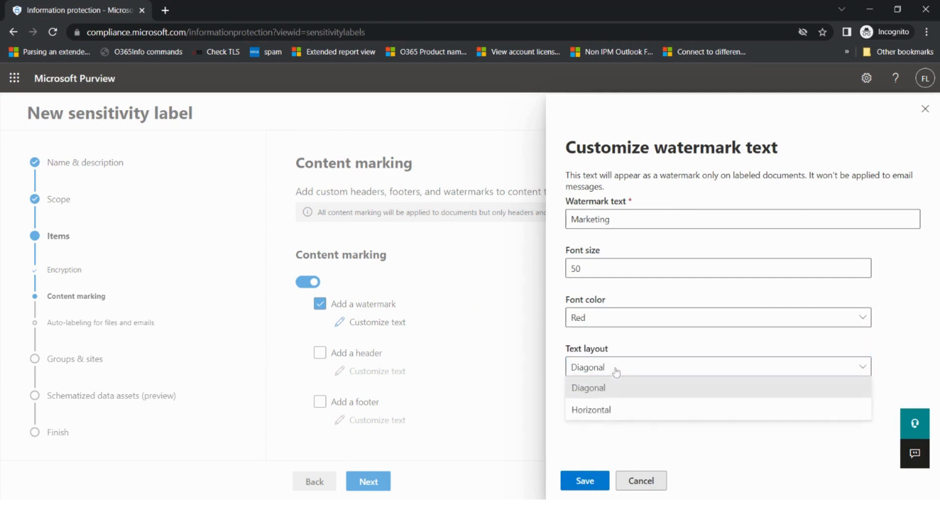
{"action": "left_click", "coordinate": [605, 412]}
{"action": "left_click", "coordinate": [598, 479]}
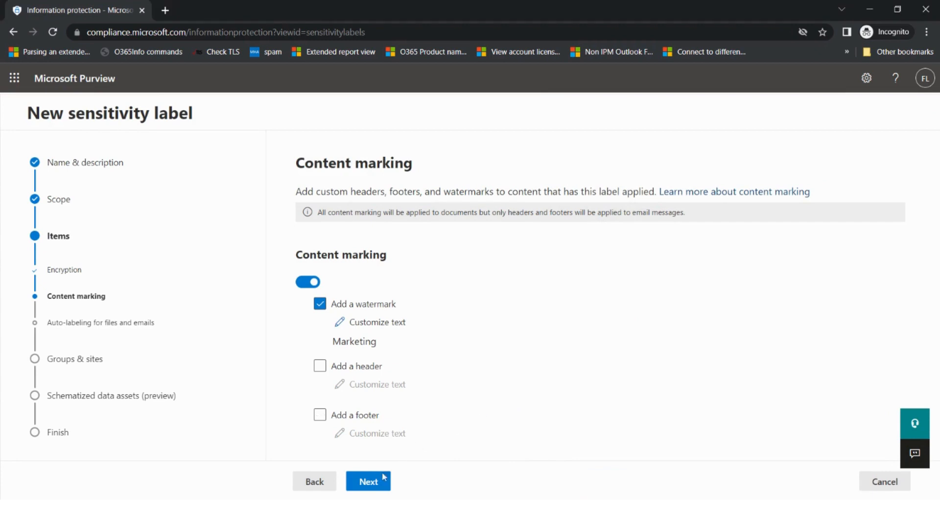
{"action": "left_click", "coordinate": [369, 482]}
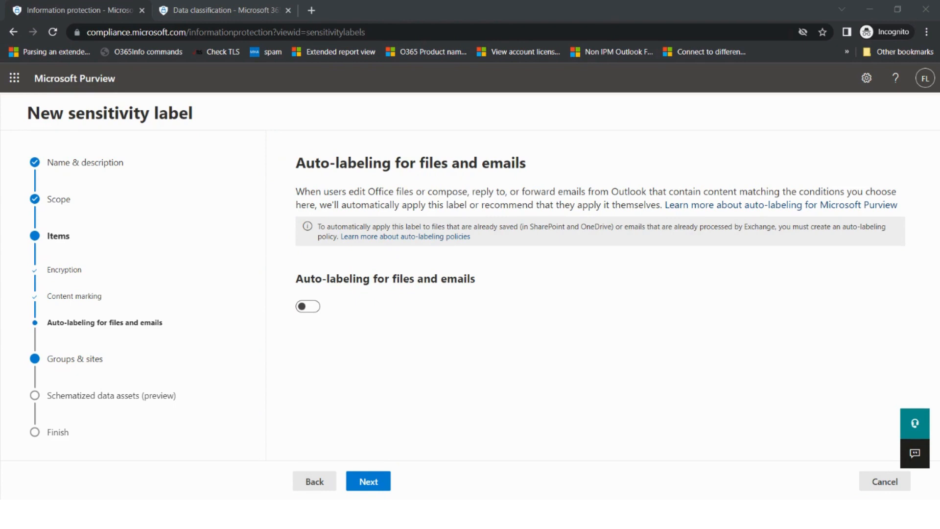
Turn on auto-labeling for files and emails with a 'Content contains' condition
{"action": "left_click", "coordinate": [307, 305]}
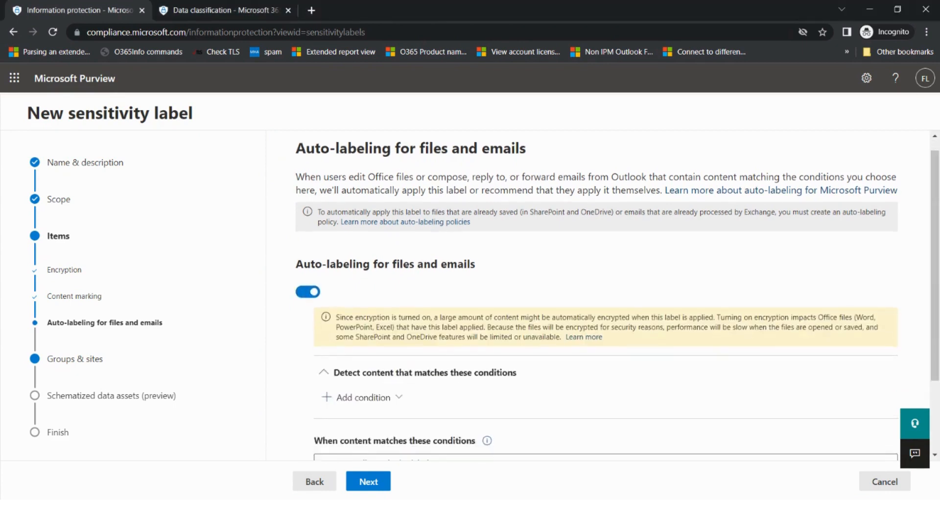
{"action": "scroll", "coordinate": [398, 333], "scroll_direction": "down", "scroll_amount": 2}
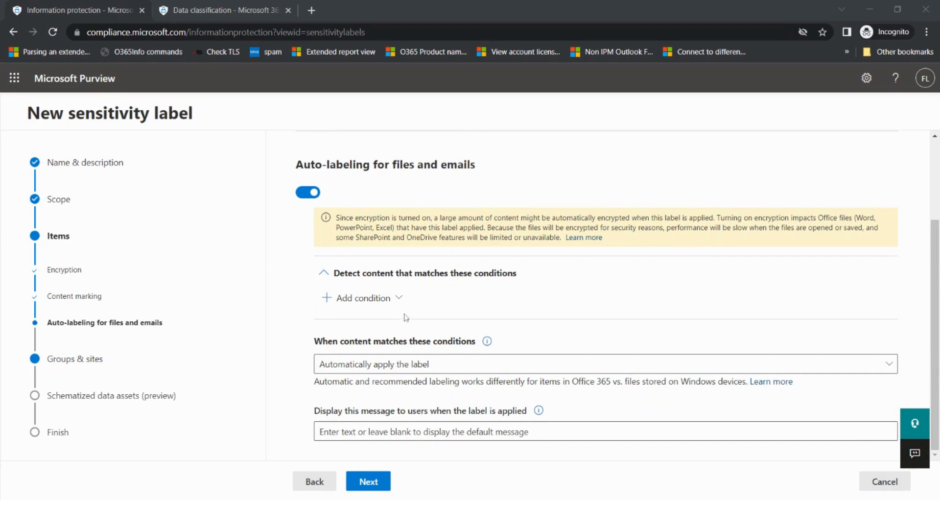
{"action": "left_click", "coordinate": [399, 299]}
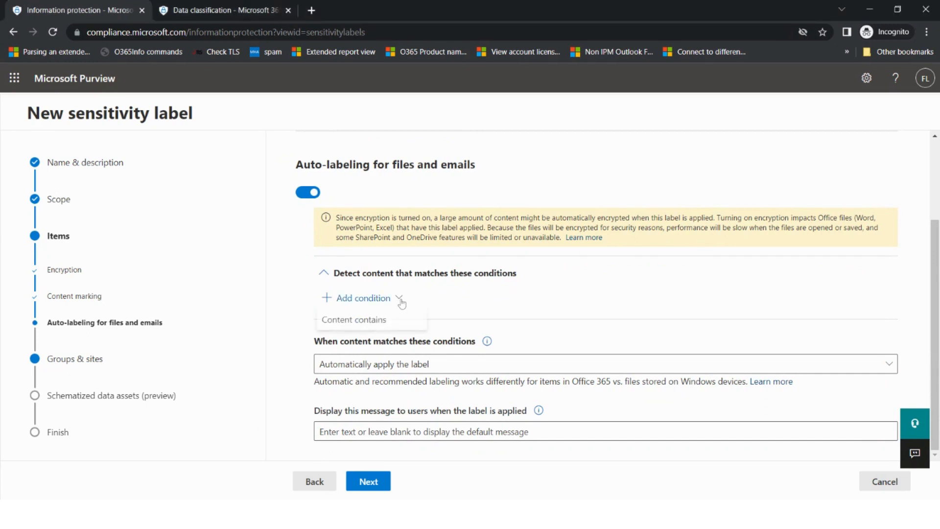
{"action": "left_click", "coordinate": [382, 324]}
{"action": "scroll", "coordinate": [374, 284], "scroll_direction": "down", "scroll_amount": 3}
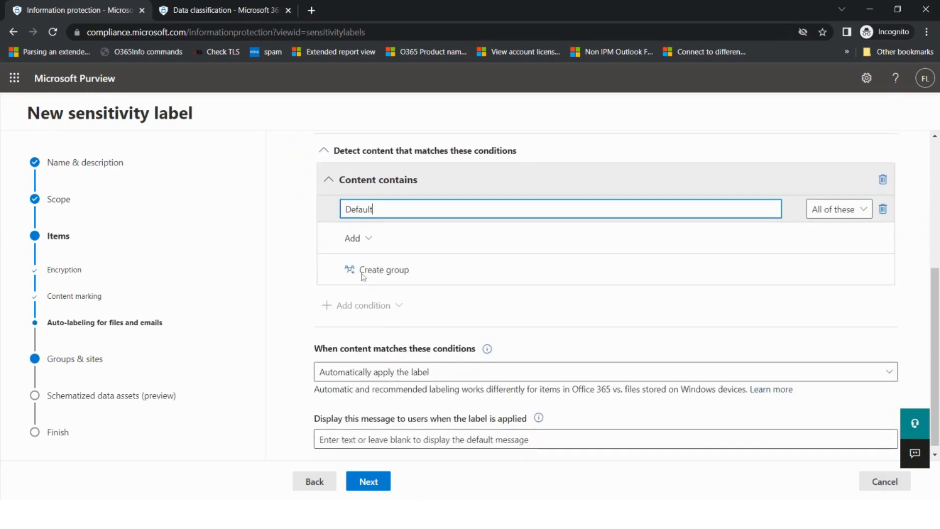
{"action": "left_click", "coordinate": [368, 239]}
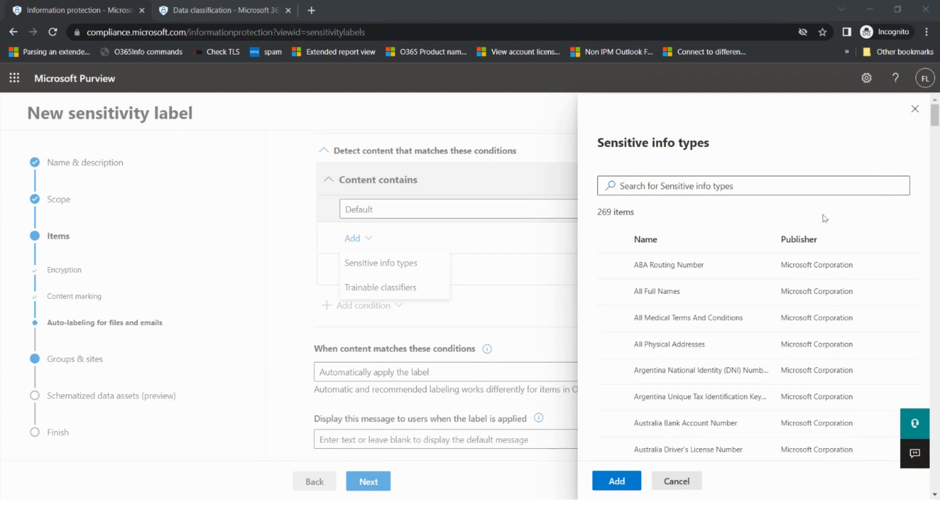
Add the Credit Card Number sensitive info type, then switch to the Data classification page
{"action": "left_click_drag", "start_coordinate": [934, 129], "coordinate": [935, 223]}
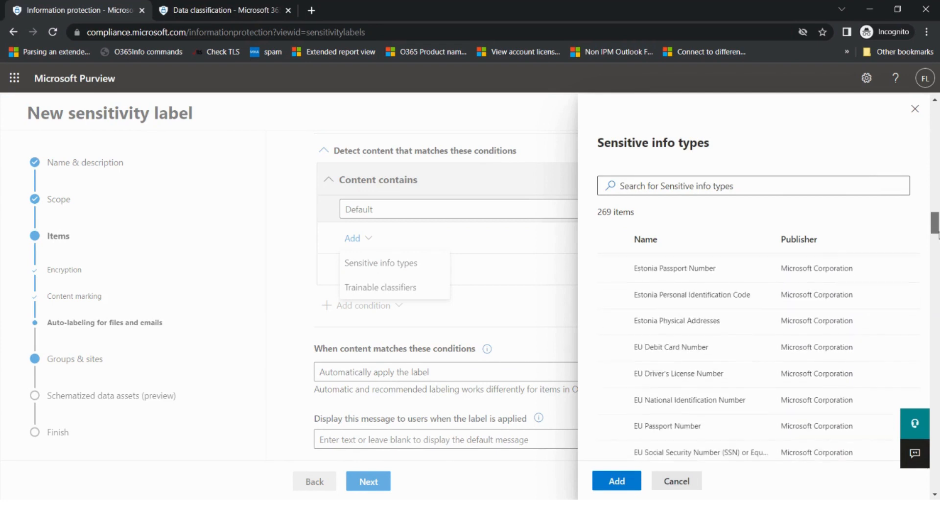
{"action": "left_click", "coordinate": [754, 186]}
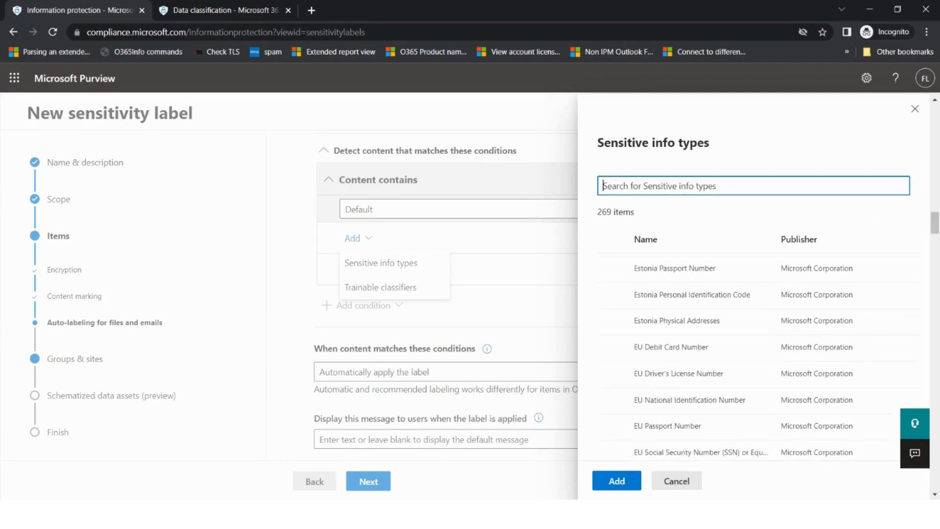
{"action": "type", "text": "credit"}
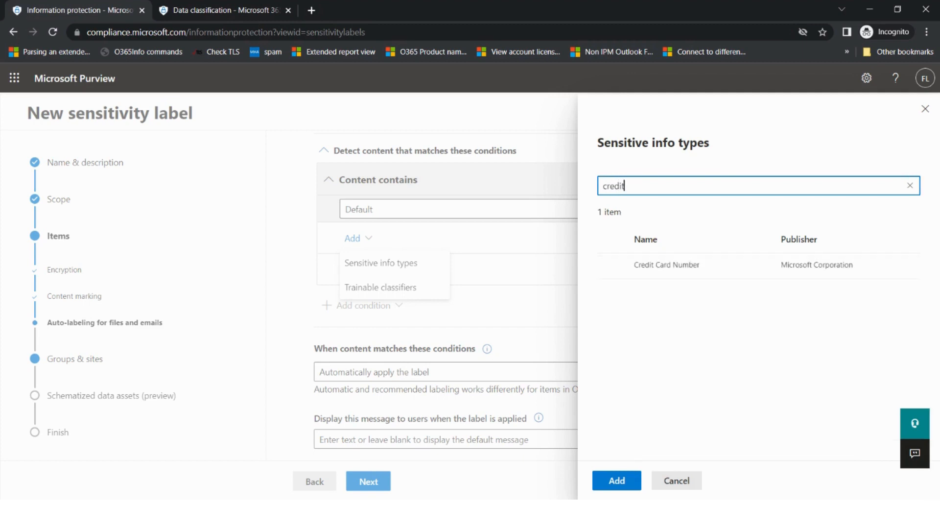
{"action": "left_click", "coordinate": [610, 266]}
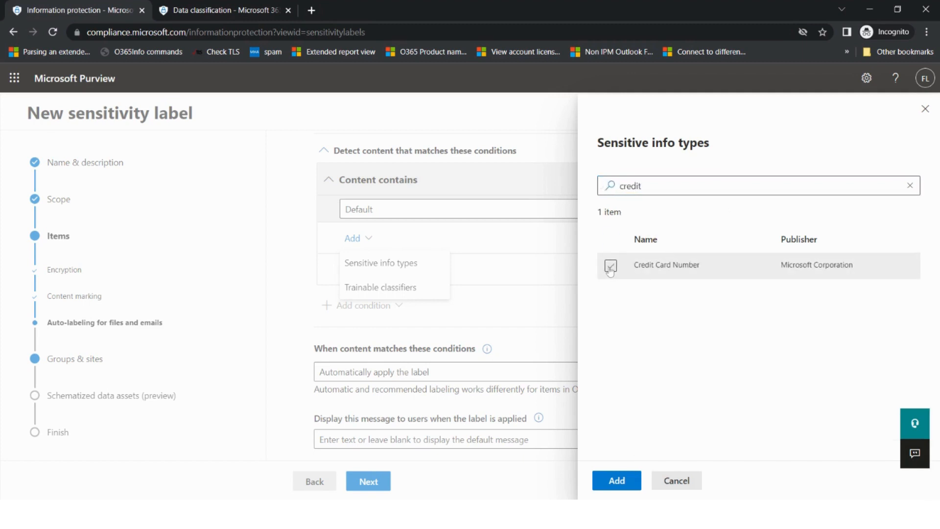
{"action": "left_click", "coordinate": [617, 481]}
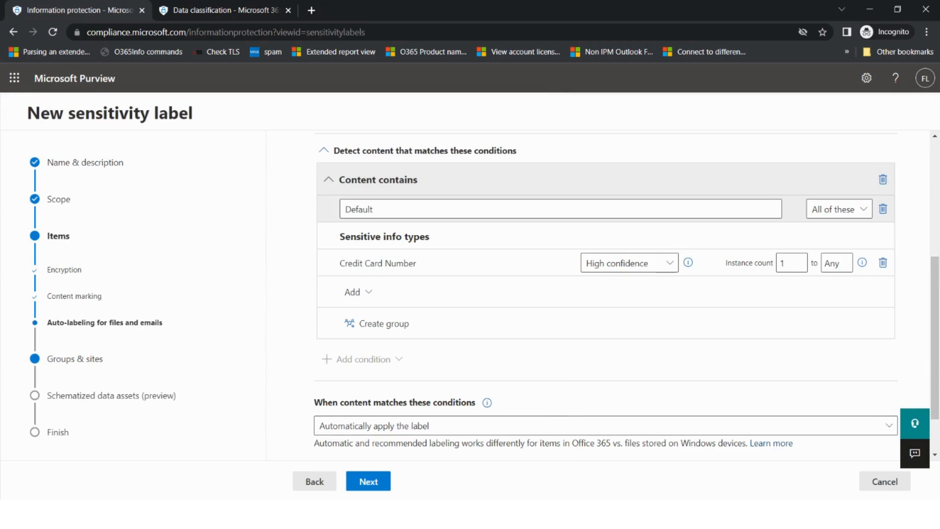
{"action": "scroll", "coordinate": [563, 383], "scroll_direction": "down", "scroll_amount": 1}
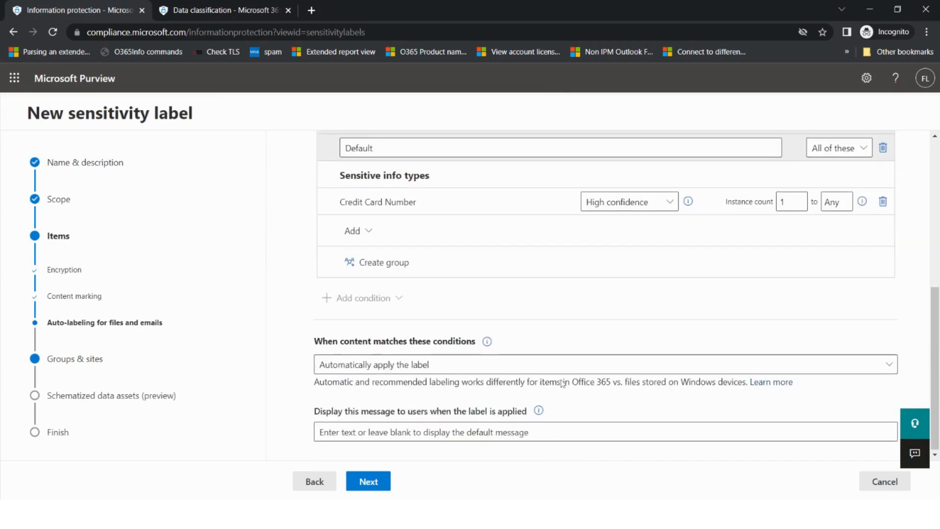
{"action": "scroll", "coordinate": [562, 383], "scroll_direction": "up", "scroll_amount": 2}
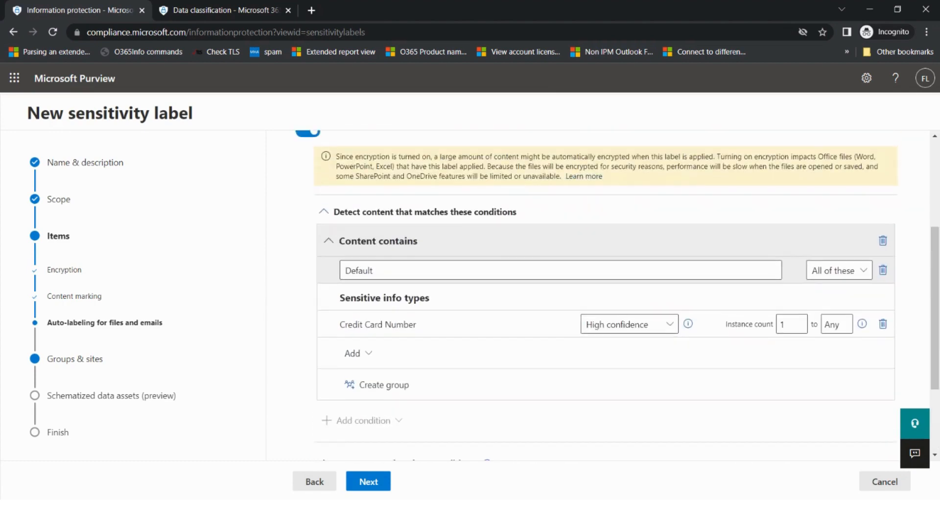
{"action": "scroll", "coordinate": [560, 383], "scroll_direction": "down", "scroll_amount": 2}
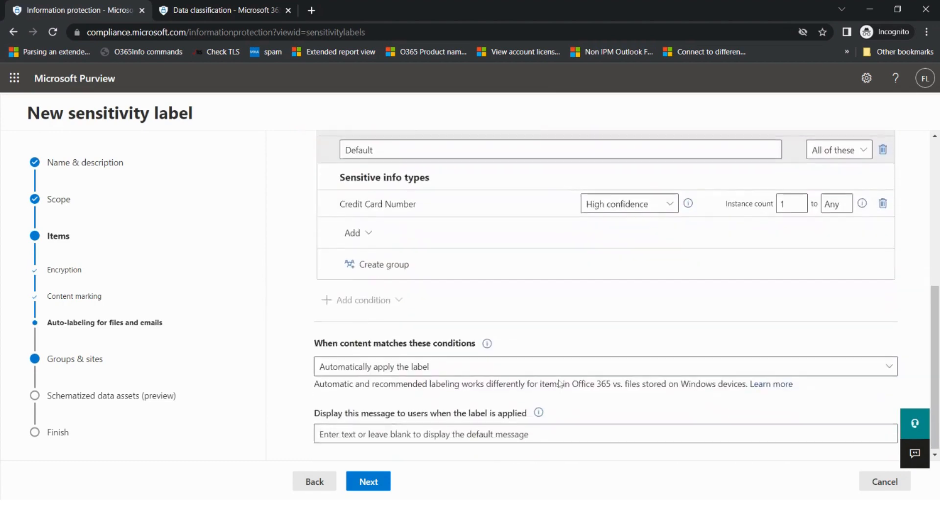
{"action": "key", "text": "alt+Tab"}
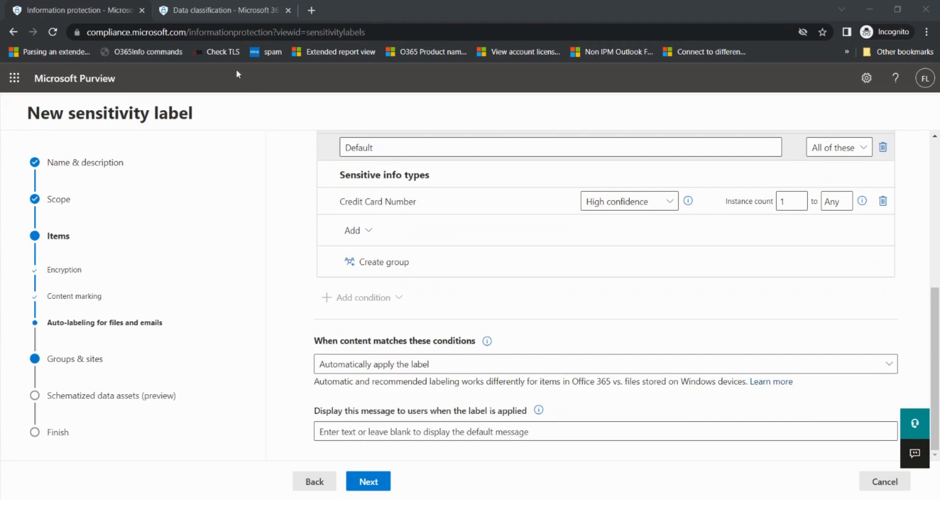
{"action": "left_click", "coordinate": [223, 11]}
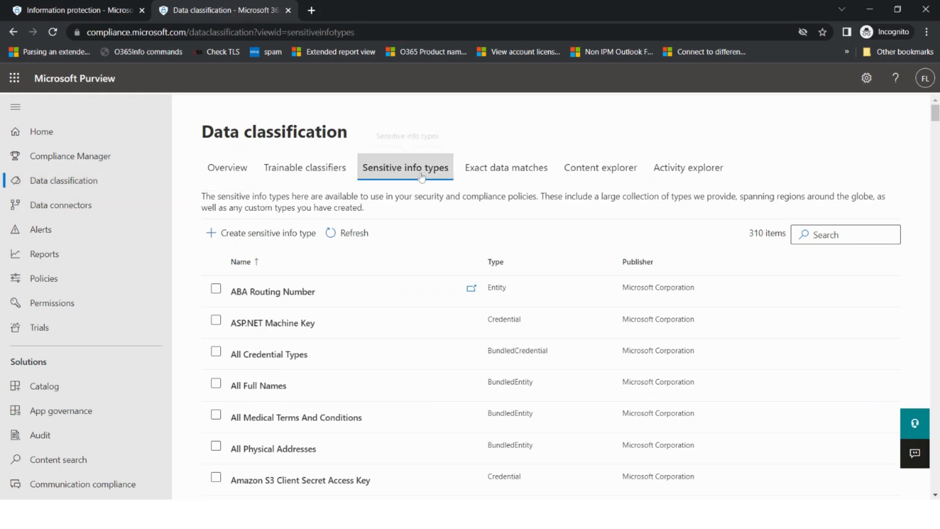
{"action": "left_click", "coordinate": [270, 233]}
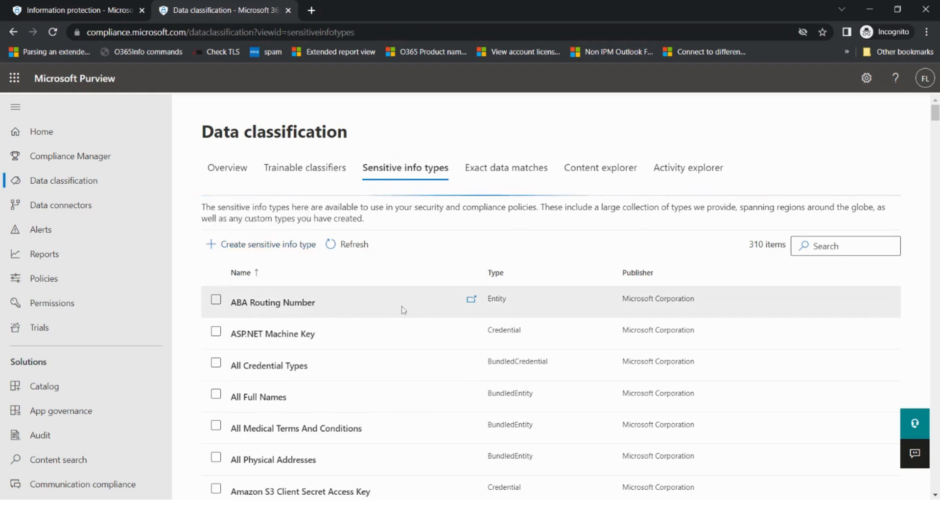
{"action": "left_click", "coordinate": [95, 10]}
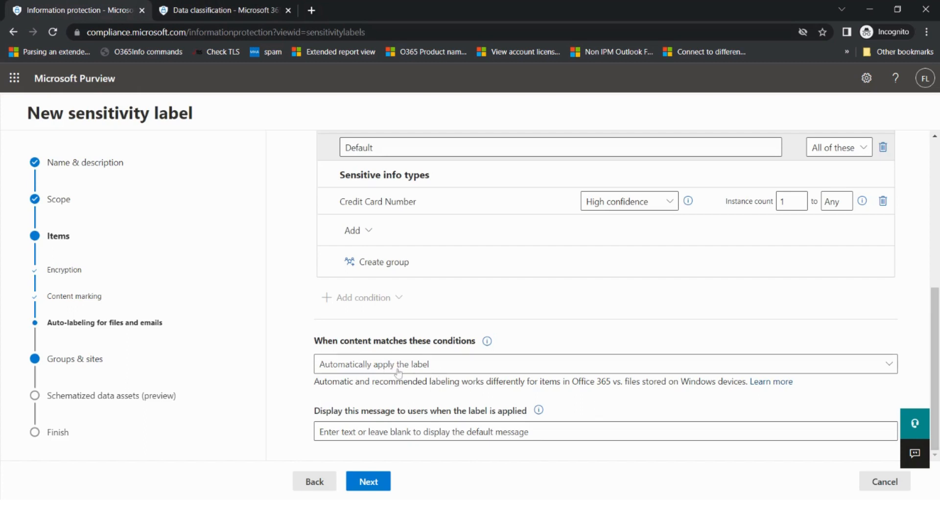
Change the match action to 'Recommend that users apply the label'
{"action": "left_click", "coordinate": [427, 371]}
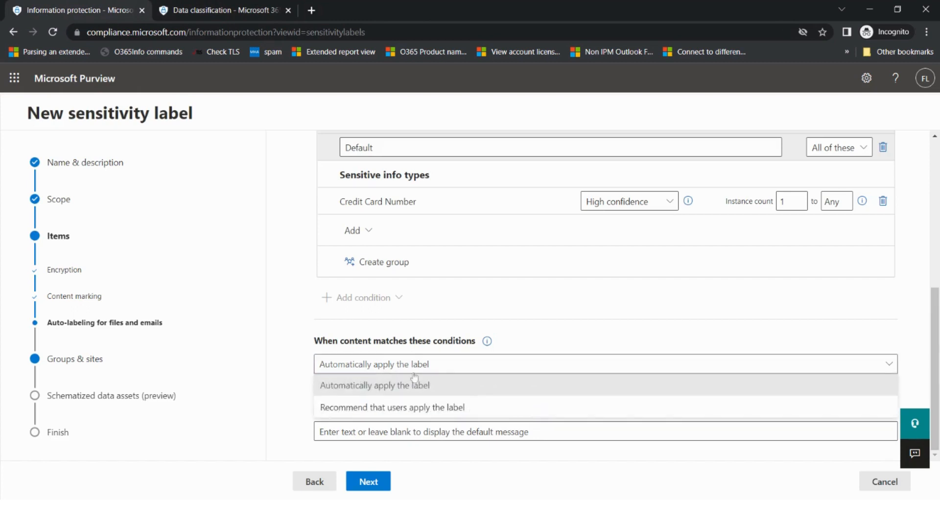
{"action": "left_click", "coordinate": [370, 413]}
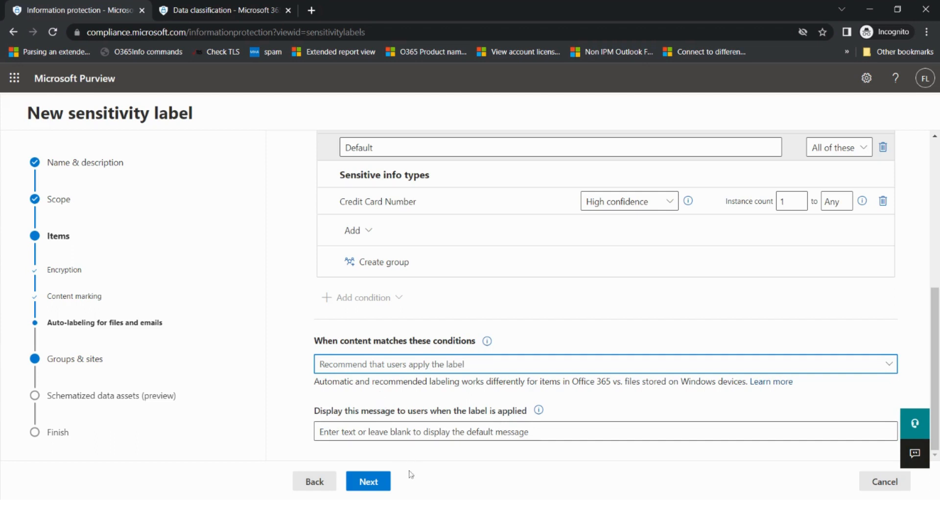
{"action": "left_click", "coordinate": [372, 483]}
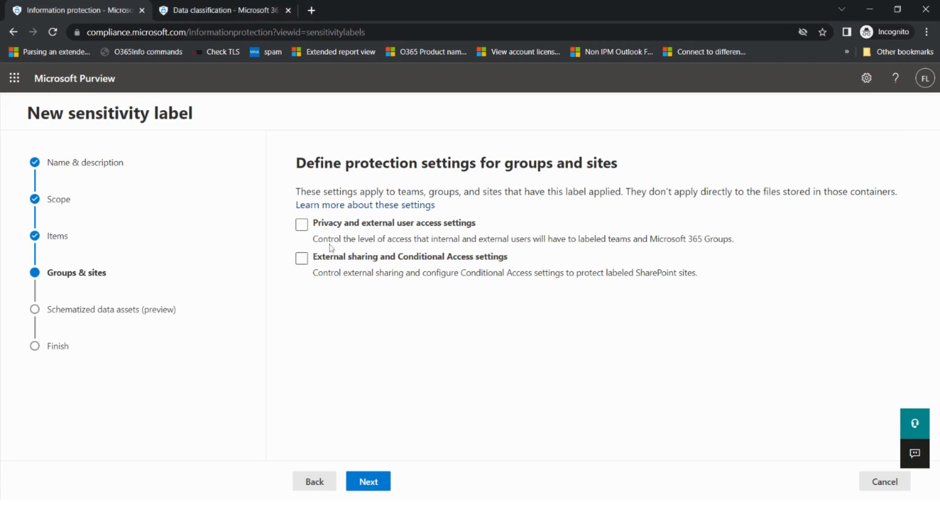
Enable privacy/external user access and external sharing/Conditional Access settings, allowing outside guests
{"action": "left_click", "coordinate": [303, 226]}
{"action": "left_click", "coordinate": [302, 260]}
{"action": "left_click", "coordinate": [383, 482]}
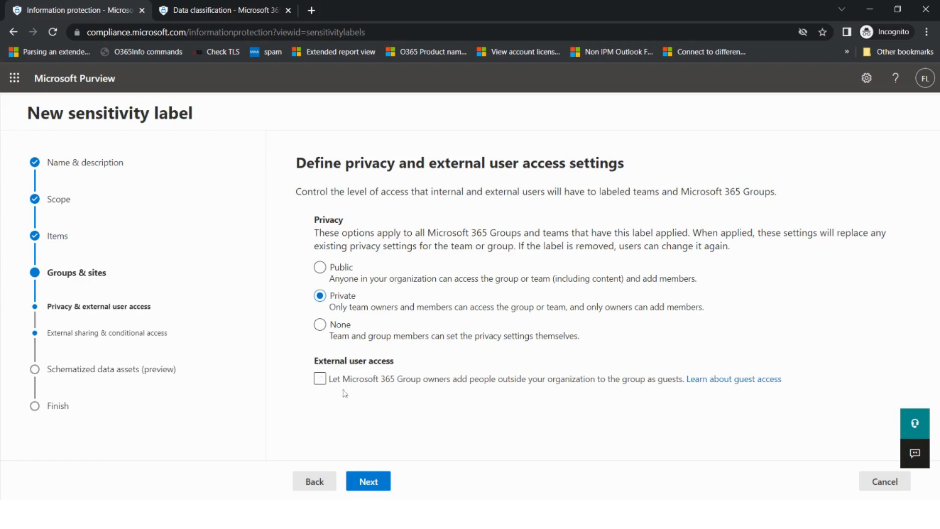
{"action": "left_click", "coordinate": [323, 382]}
Leave 'Let Microsoft 365 Group owners add people outside your organization' ticked and continue
{"action": "left_click", "coordinate": [323, 383]}
{"action": "left_click", "coordinate": [321, 381]}
{"action": "left_click", "coordinate": [320, 379]}
{"action": "left_click", "coordinate": [368, 481]}
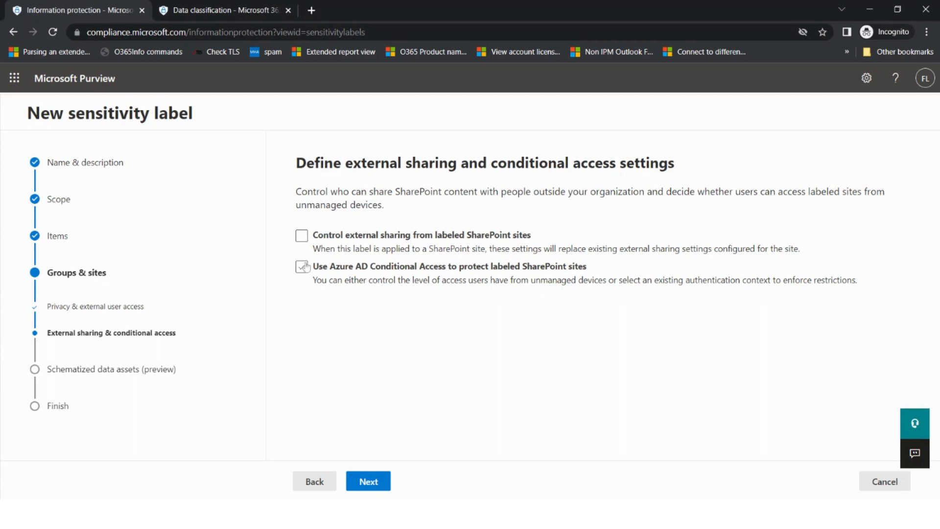
Restrict external sharing from labeled SharePoint sites to people in the organization
{"action": "left_click", "coordinate": [303, 238]}
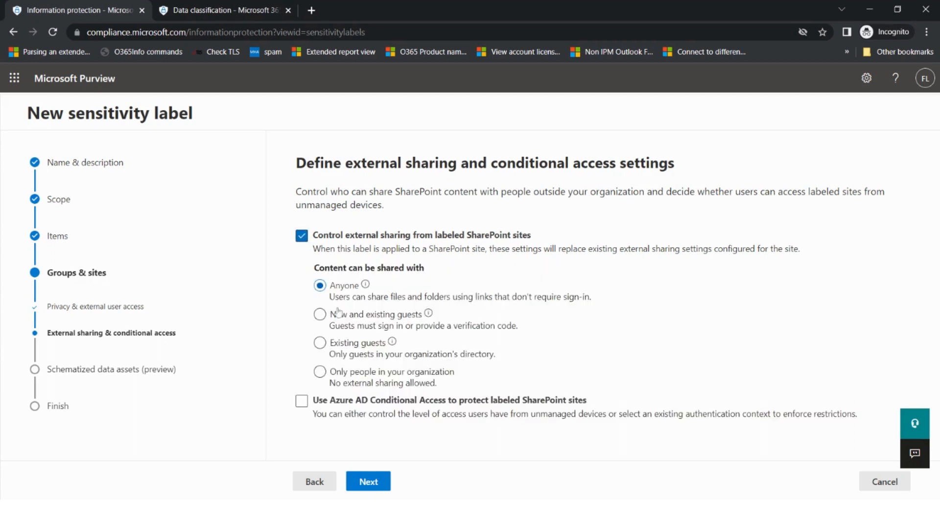
{"action": "left_click", "coordinate": [467, 349]}
{"action": "left_click", "coordinate": [339, 384]}
{"action": "left_click", "coordinate": [321, 374]}
Leave Azure AD Conditional Access protection off for labeled SharePoint sites
{"action": "left_click", "coordinate": [302, 402]}
{"action": "scroll", "coordinate": [331, 391], "scroll_direction": "down", "scroll_amount": 3}
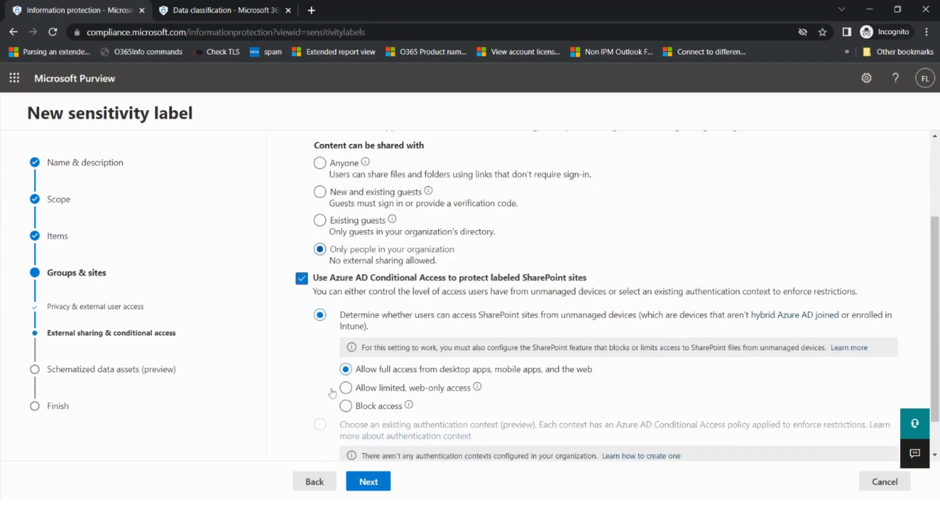
{"action": "left_click", "coordinate": [301, 281]}
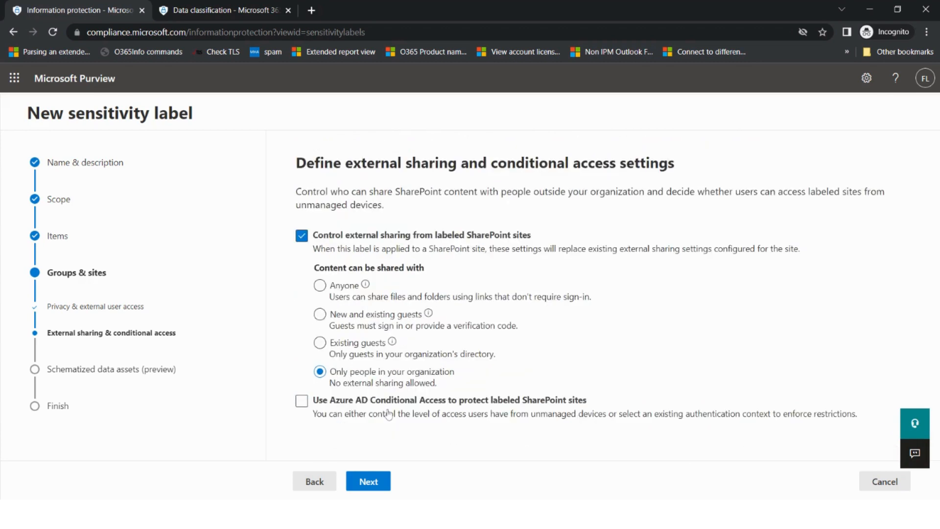
{"action": "left_click", "coordinate": [375, 480]}
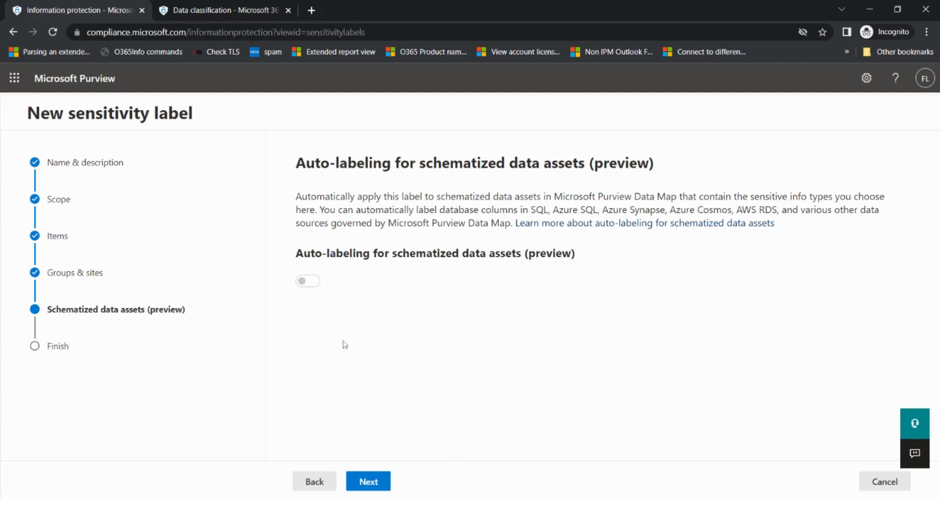
Review the Marketing - Internal label settings and create the label
{"action": "left_click", "coordinate": [368, 482]}
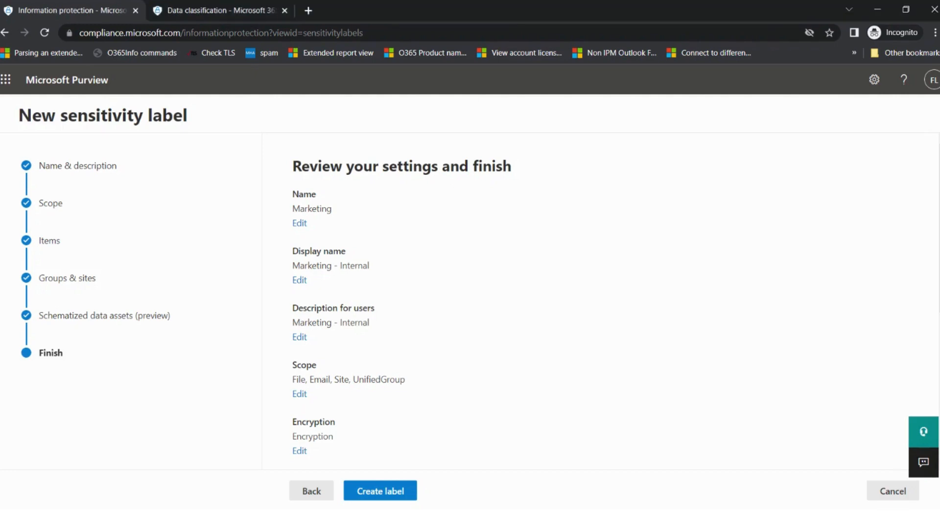
{"action": "left_click", "coordinate": [378, 492]}
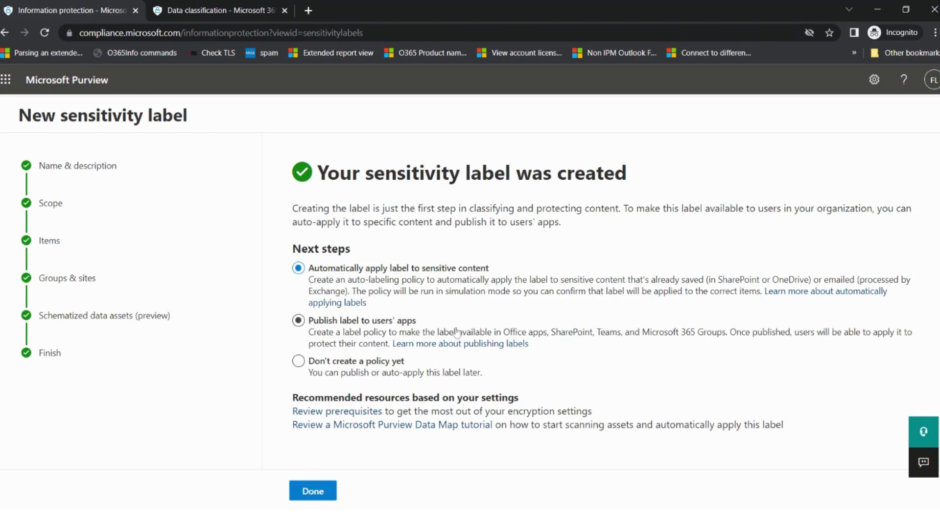
Finish the label wizard without creating a policy, then start publishing a label
{"action": "left_click", "coordinate": [355, 363]}
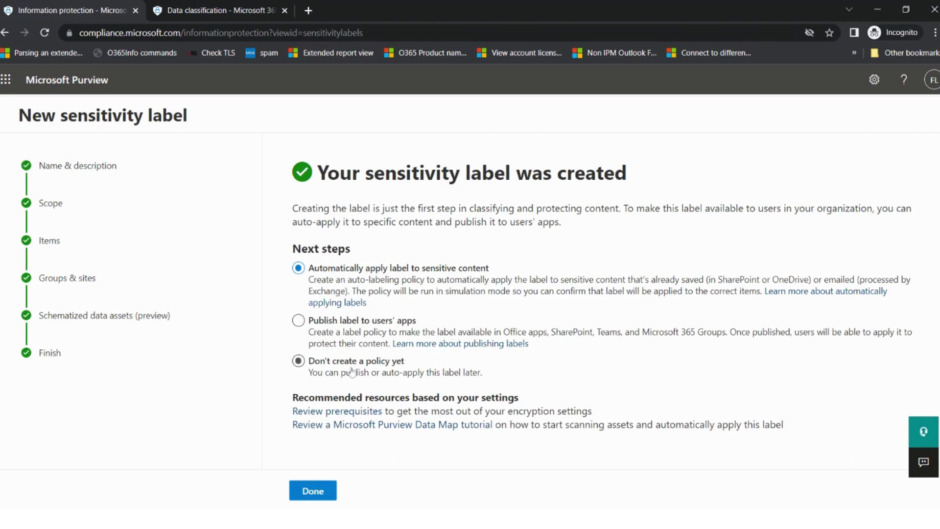
{"action": "left_click", "coordinate": [300, 363]}
{"action": "left_click", "coordinate": [323, 498]}
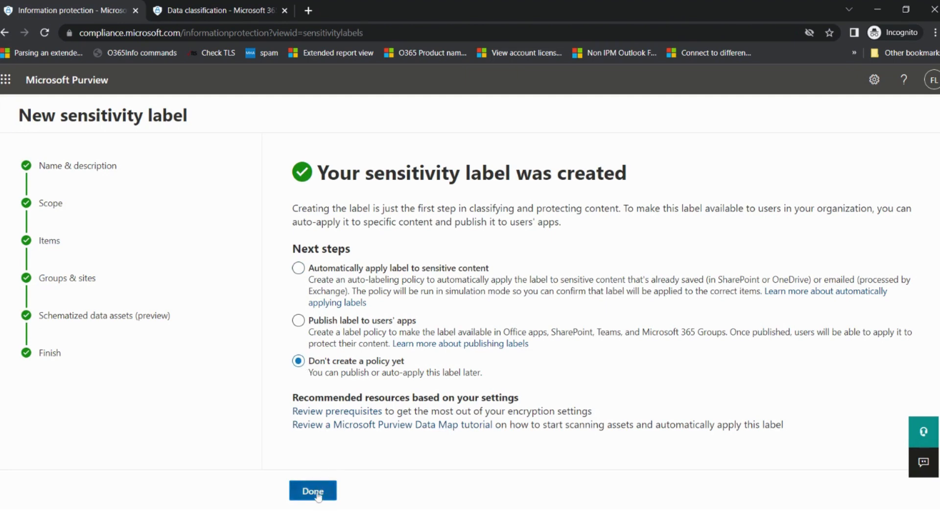
{"action": "scroll", "coordinate": [345, 394], "scroll_direction": "down", "scroll_amount": 1}
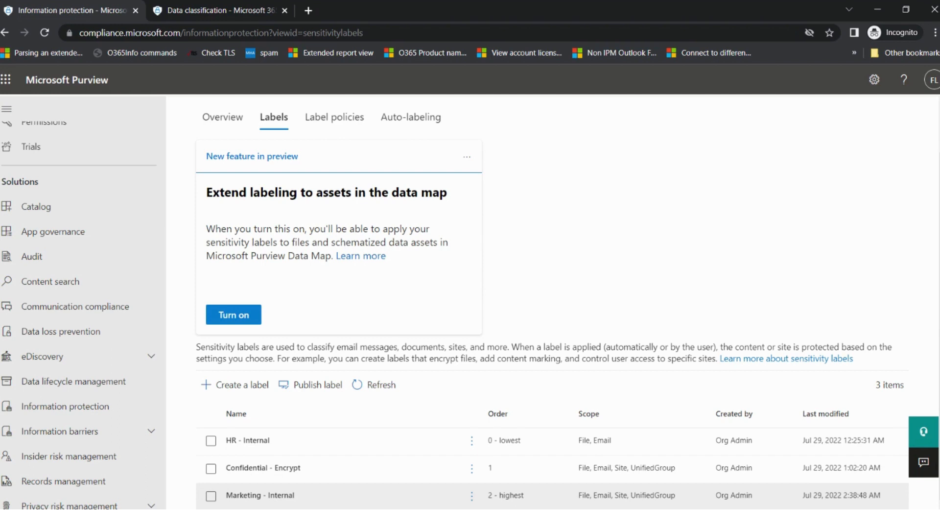
{"action": "left_click", "coordinate": [318, 385]}
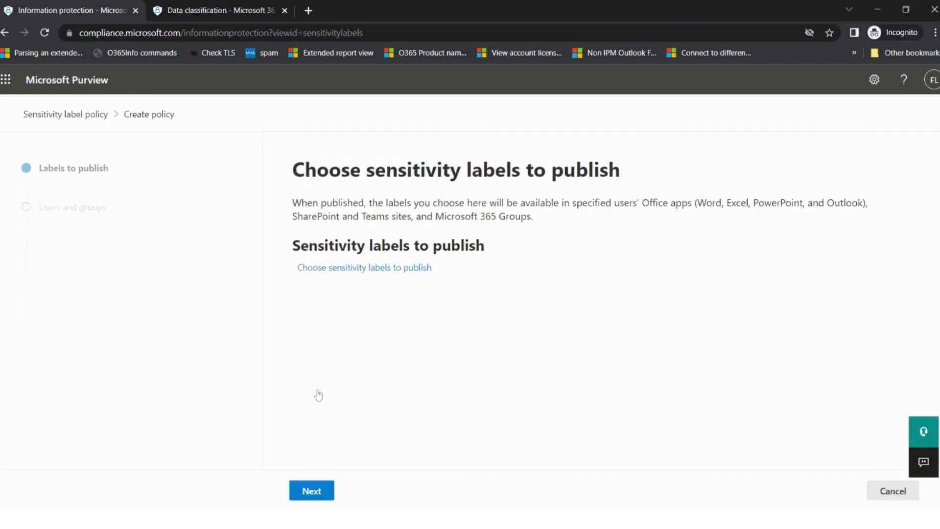
Add Marketing - Internal as the sensitivity label to publish in the new policy
{"action": "left_click", "coordinate": [351, 268]}
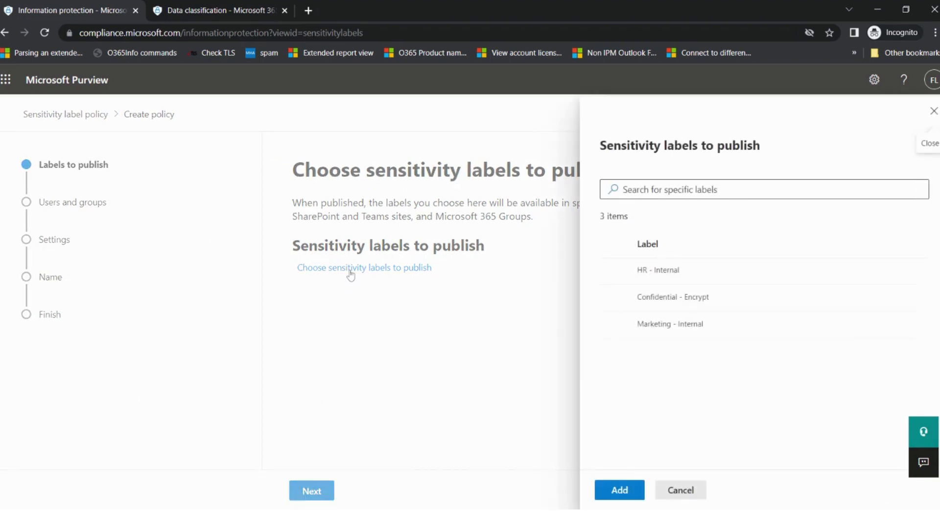
{"action": "left_click", "coordinate": [614, 326]}
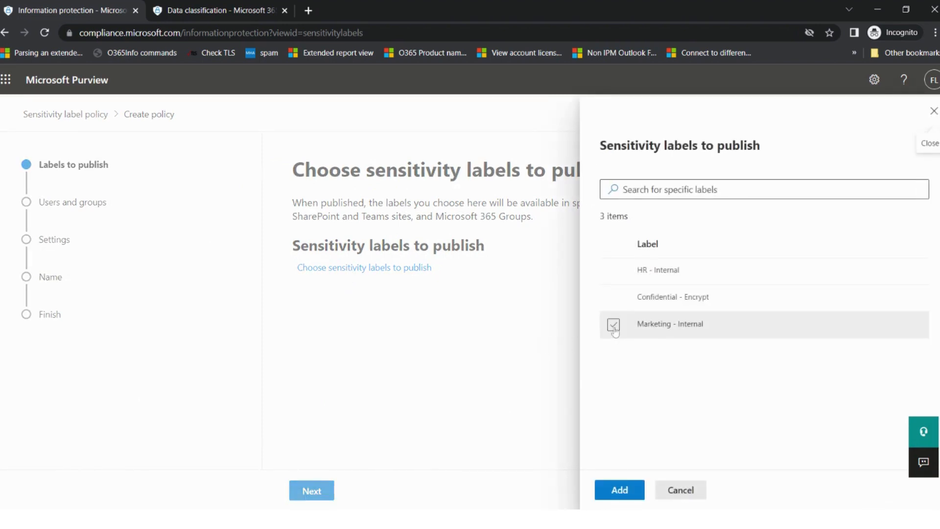
{"action": "left_click", "coordinate": [619, 490]}
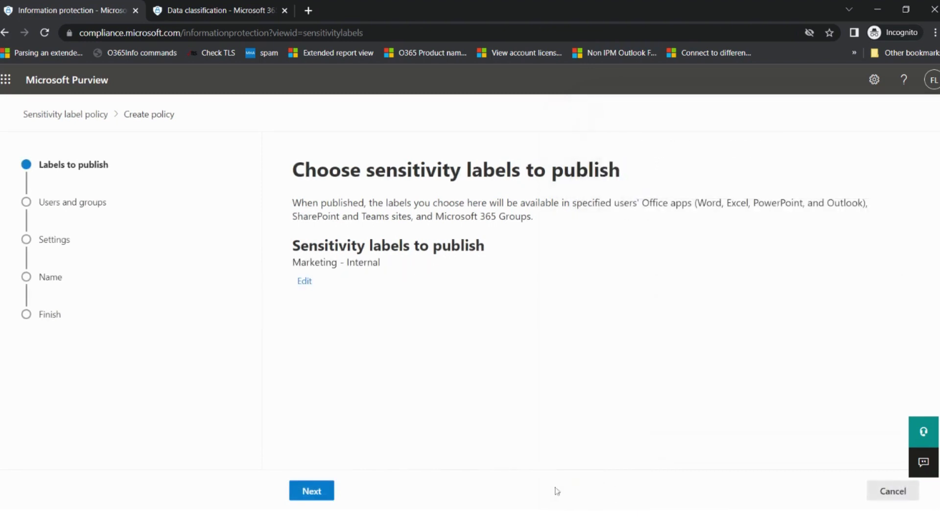
{"action": "left_click", "coordinate": [323, 491]}
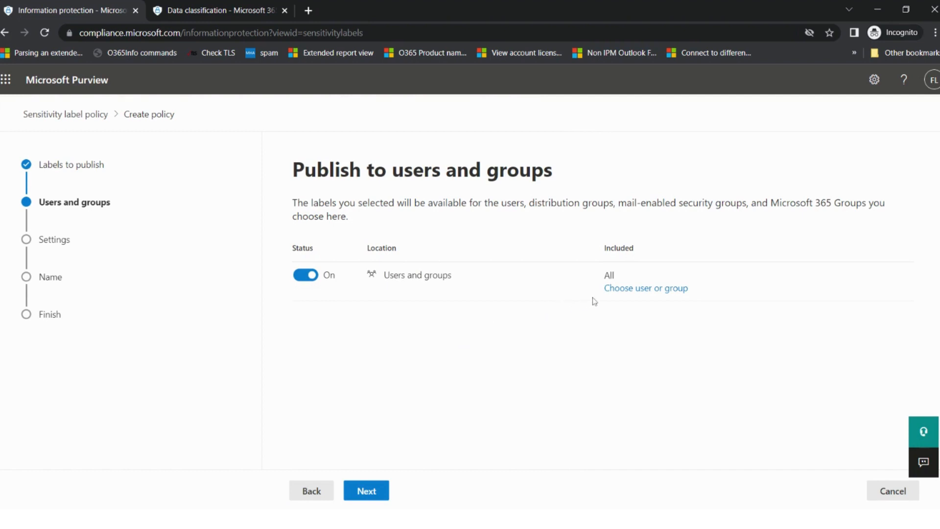
Keep the label policy scoped to all users and groups
{"action": "left_click", "coordinate": [627, 292]}
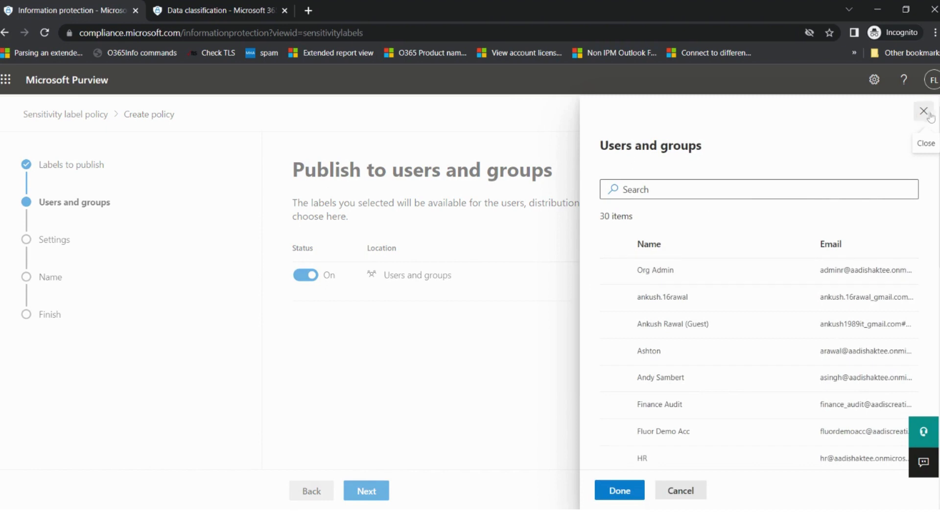
{"action": "left_click", "coordinate": [923, 110]}
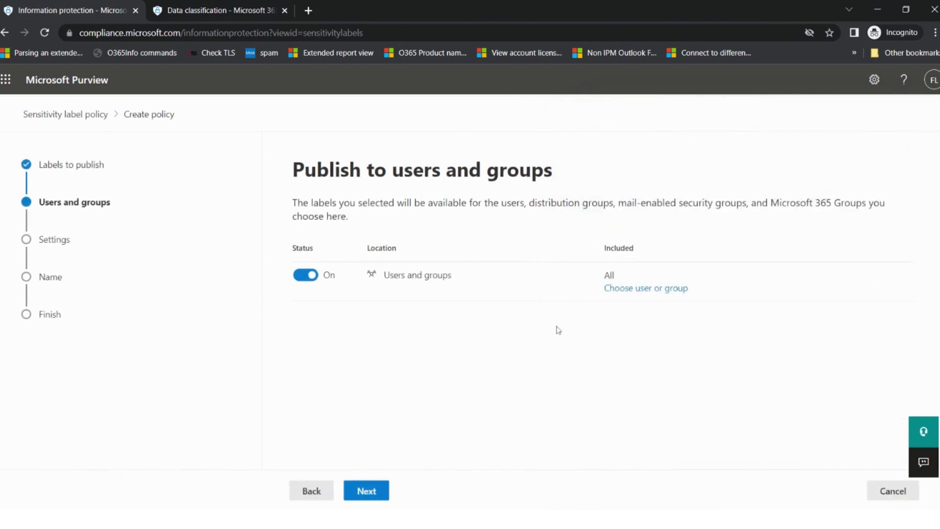
{"action": "left_click", "coordinate": [371, 490]}
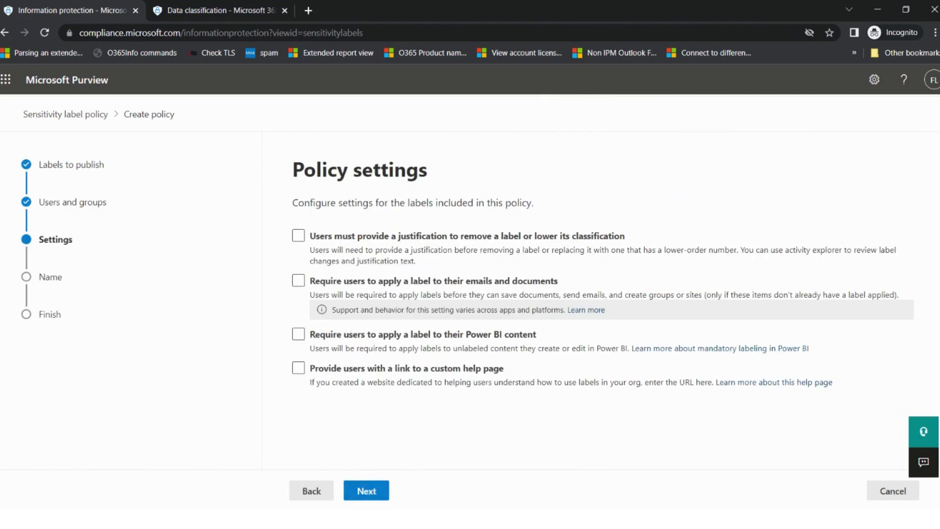
Require downgrade justification and labels on emails and documents; leave Power BI and help page off
{"action": "left_click", "coordinate": [297, 237]}
{"action": "left_click", "coordinate": [298, 282]}
{"action": "left_click", "coordinate": [299, 336]}
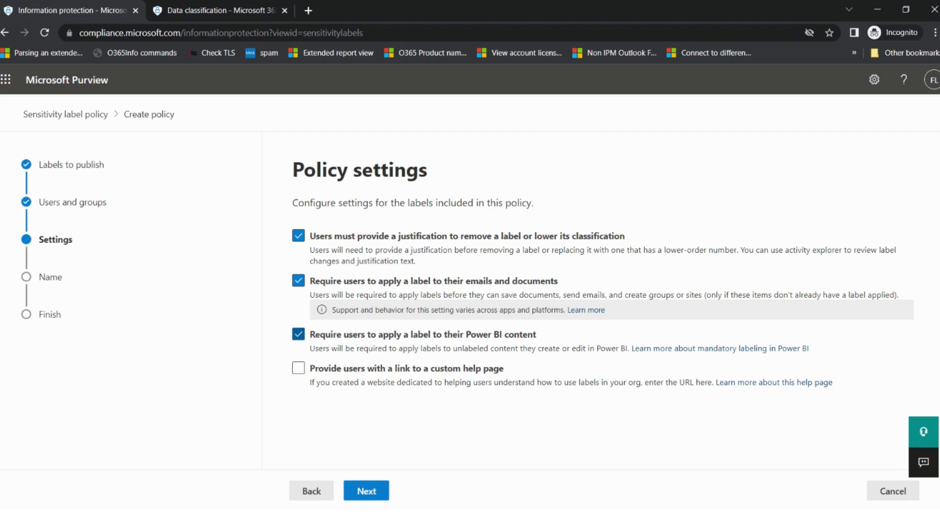
{"action": "left_click", "coordinate": [299, 369]}
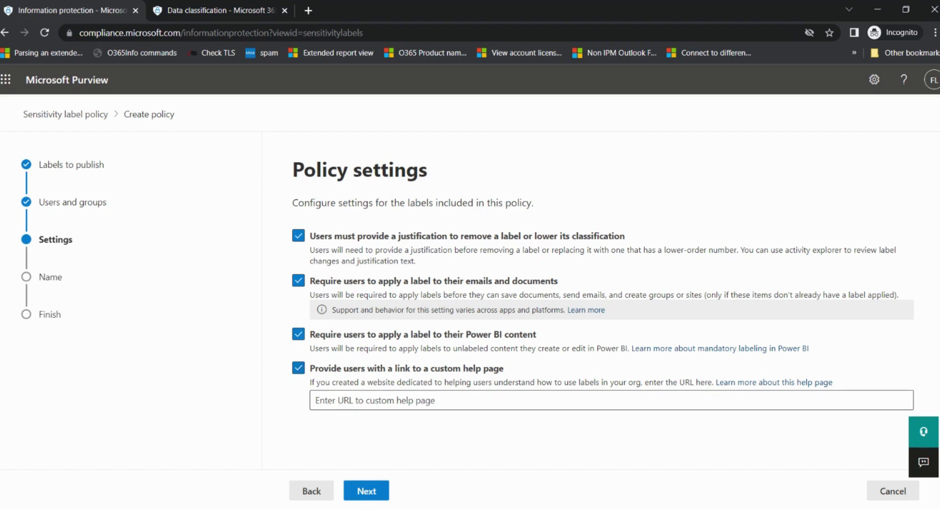
{"action": "left_click", "coordinate": [374, 400]}
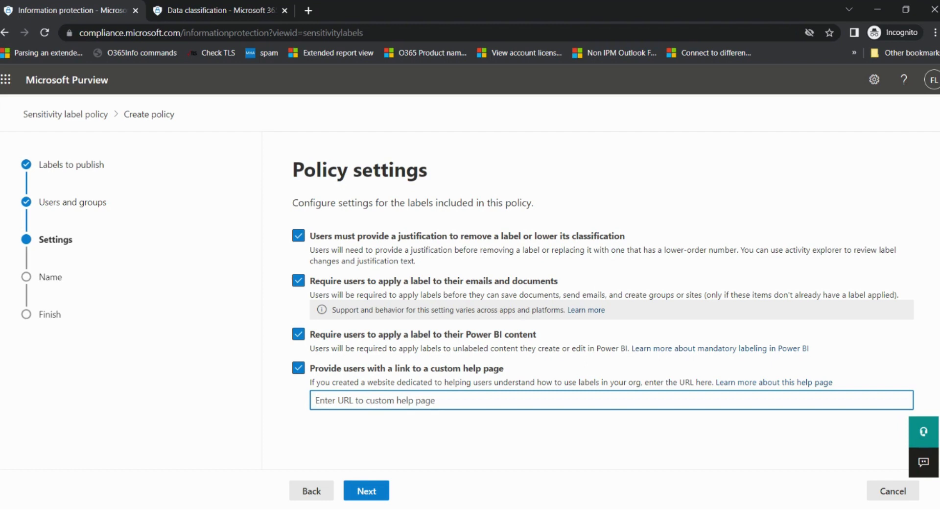
{"action": "left_click", "coordinate": [298, 371]}
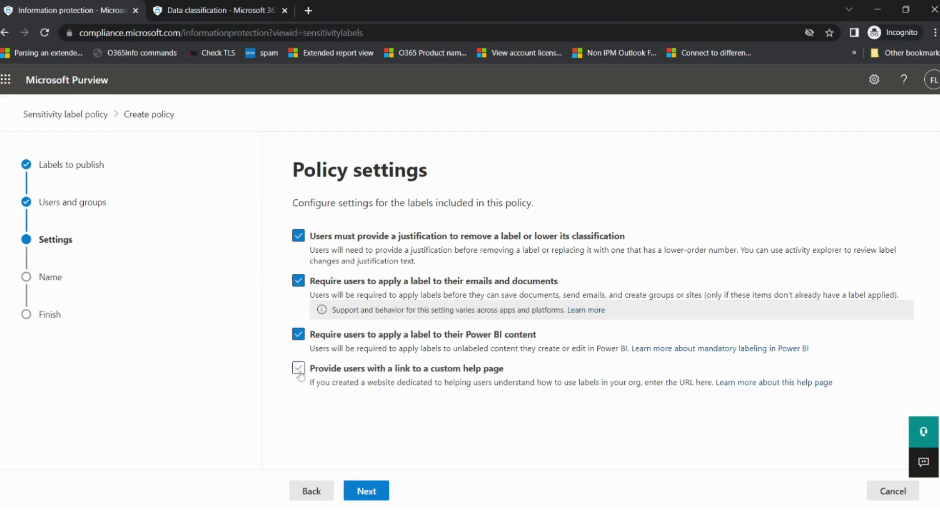
{"action": "left_click", "coordinate": [299, 335]}
{"action": "left_click", "coordinate": [367, 491]}
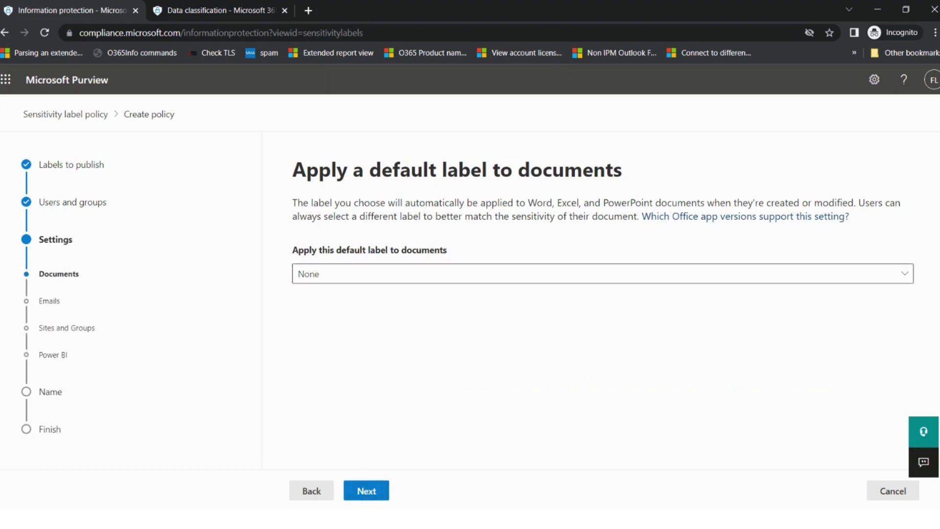
Make Marketing - Internal the default label for documents
{"action": "left_click", "coordinate": [381, 281]}
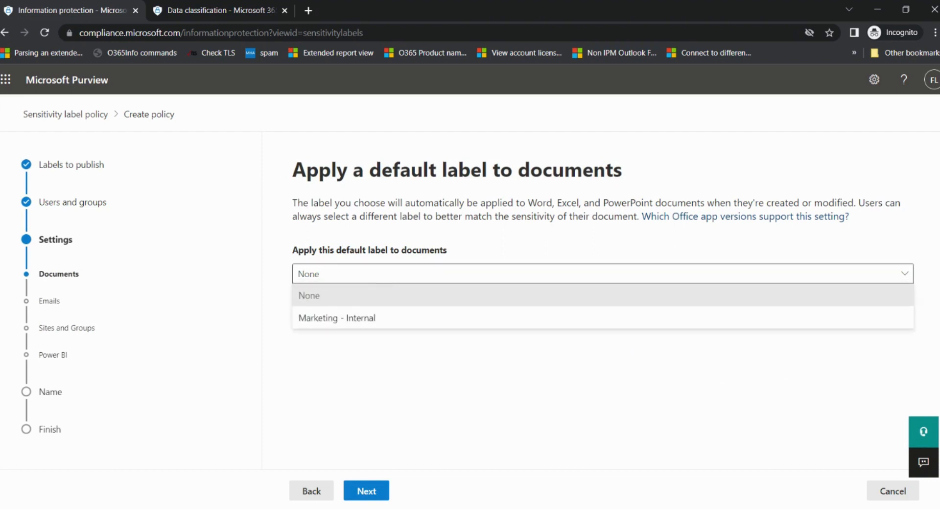
{"action": "left_click", "coordinate": [336, 323]}
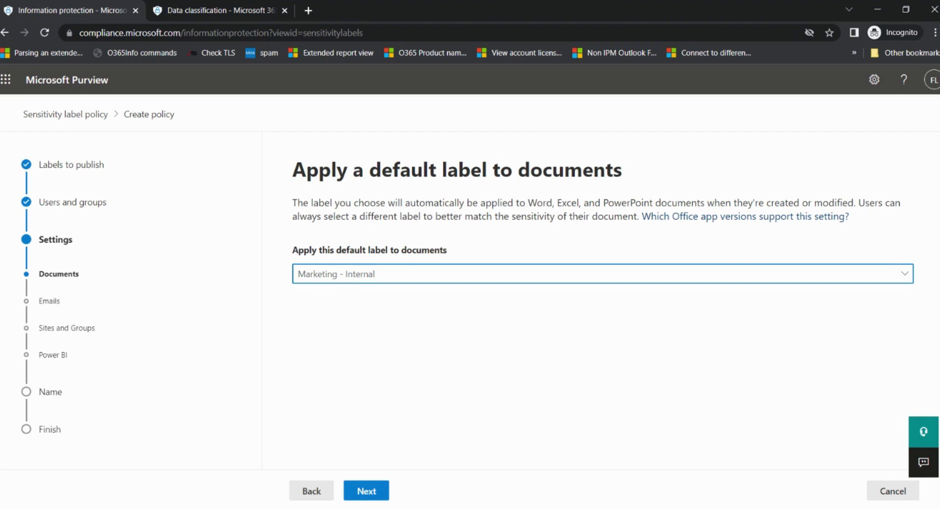
{"action": "left_click", "coordinate": [374, 493]}
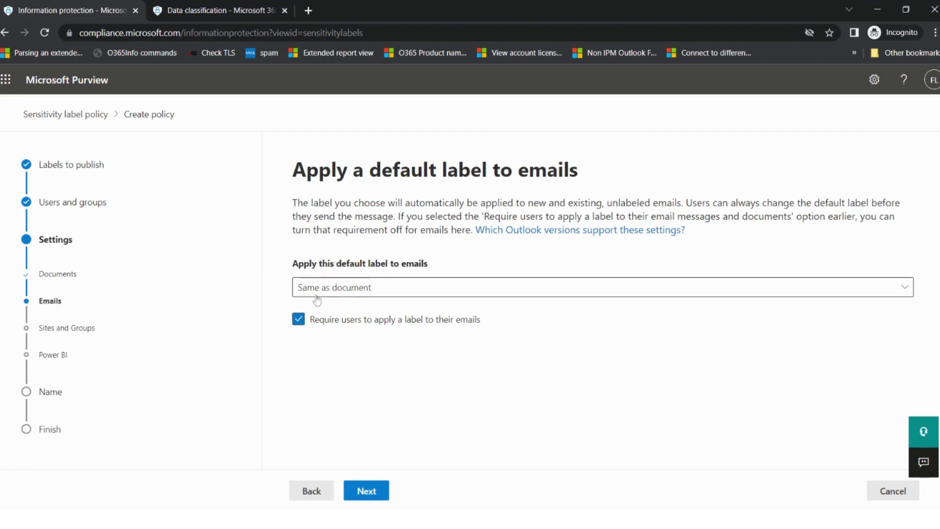
Set the email default label to None and stop requiring labels on emails
{"action": "left_click", "coordinate": [362, 293]}
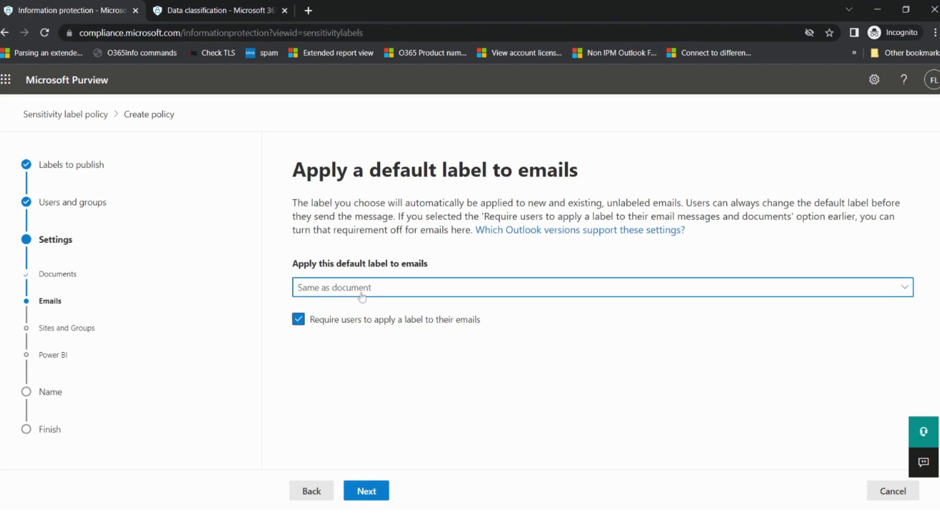
{"action": "left_click", "coordinate": [355, 311]}
{"action": "left_click", "coordinate": [308, 491]}
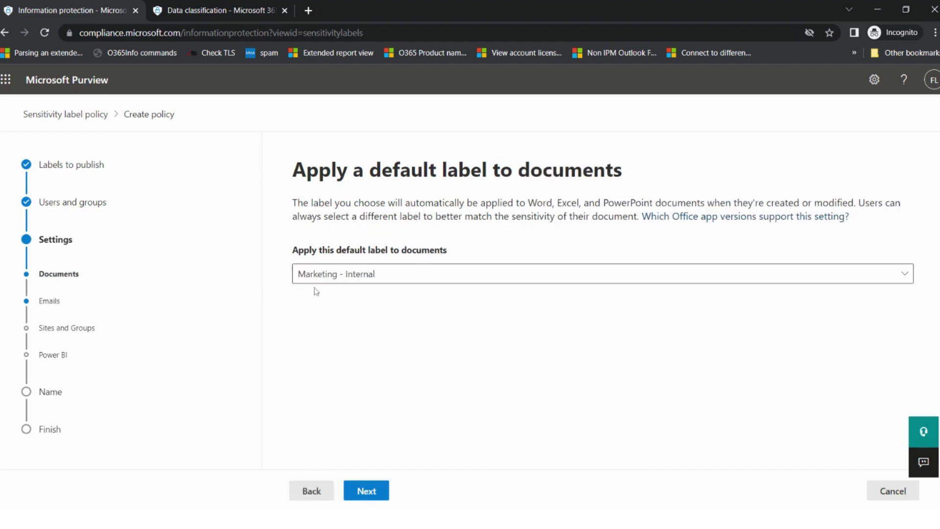
{"action": "left_click", "coordinate": [360, 488]}
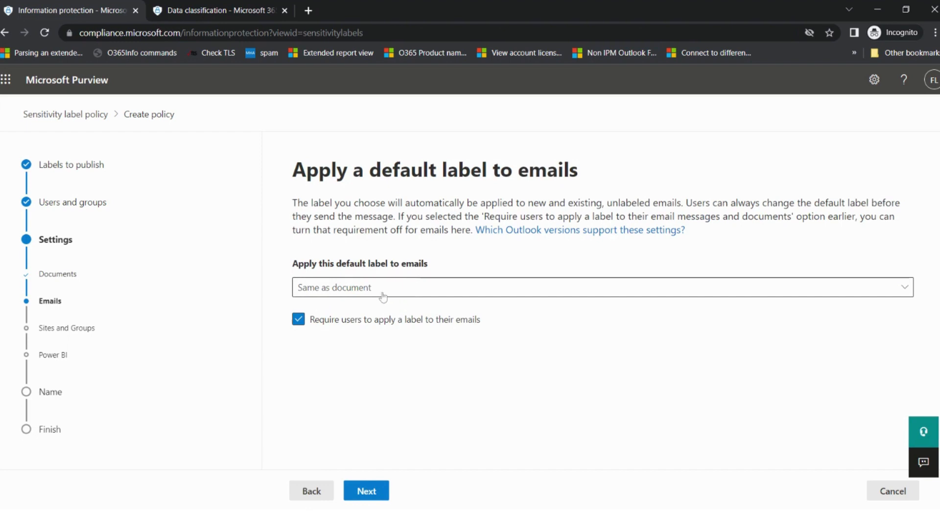
{"action": "left_click", "coordinate": [410, 292]}
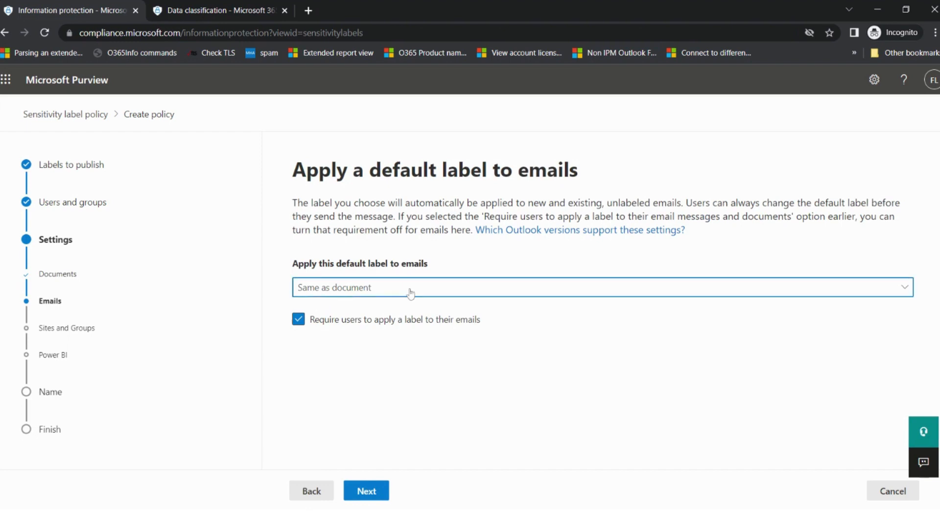
{"action": "left_click", "coordinate": [321, 332]}
{"action": "left_click", "coordinate": [298, 319]}
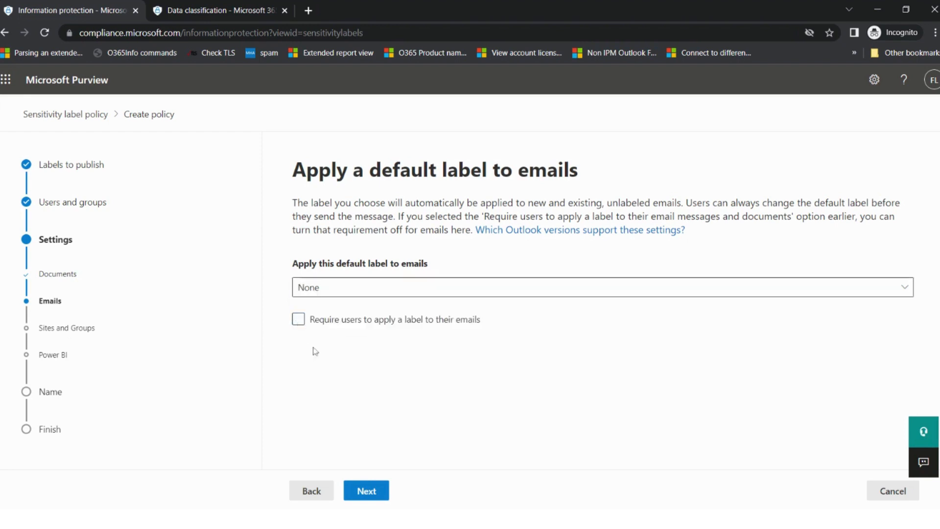
{"action": "left_click", "coordinate": [367, 490]}
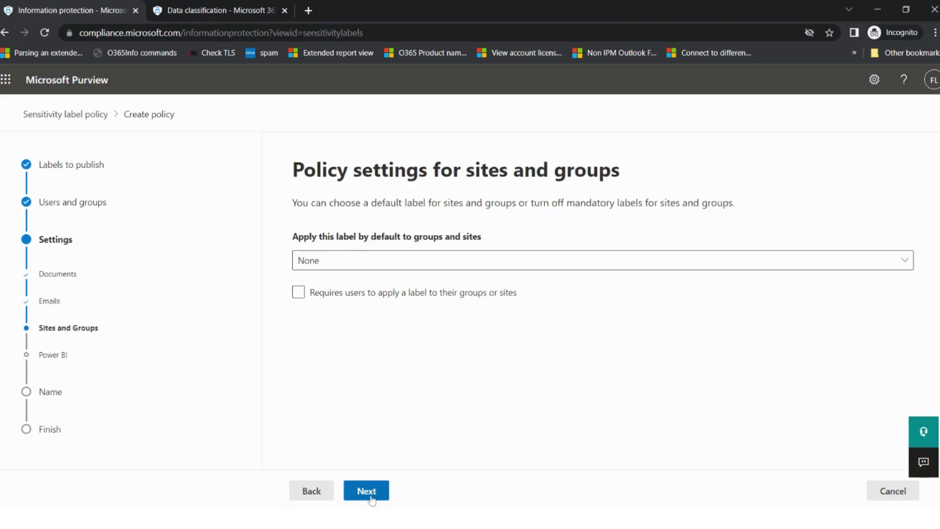
Make Marketing - Internal the default label for groups and sites
{"action": "left_click", "coordinate": [429, 270]}
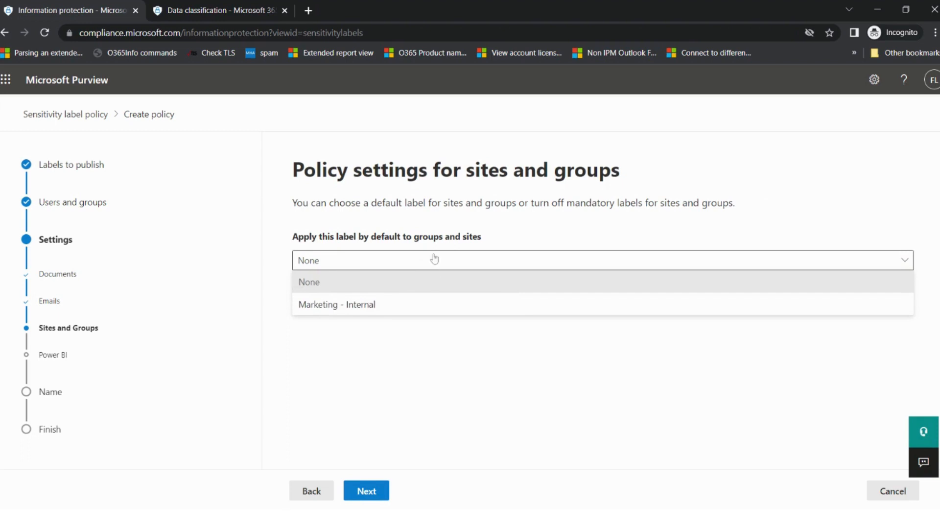
{"action": "left_click", "coordinate": [356, 287]}
{"action": "left_click", "coordinate": [373, 259]}
{"action": "left_click", "coordinate": [343, 304]}
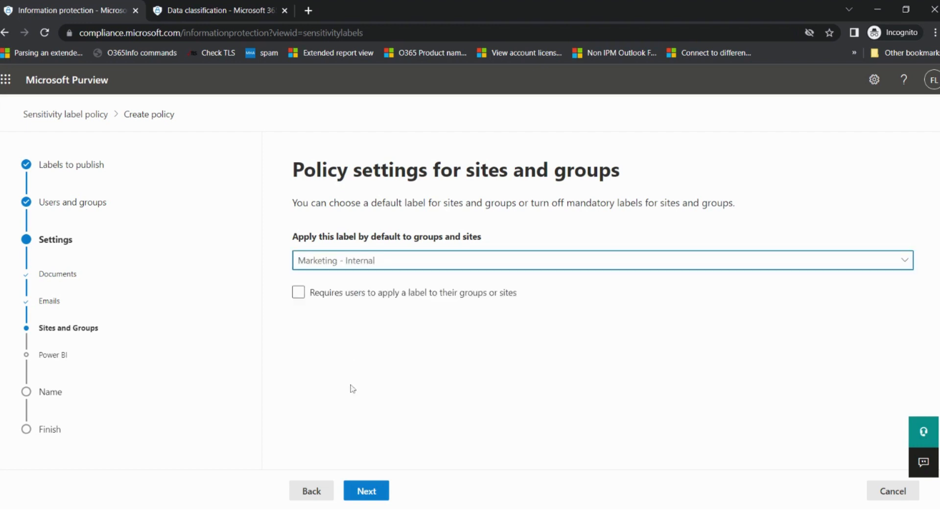
{"action": "left_click", "coordinate": [362, 495]}
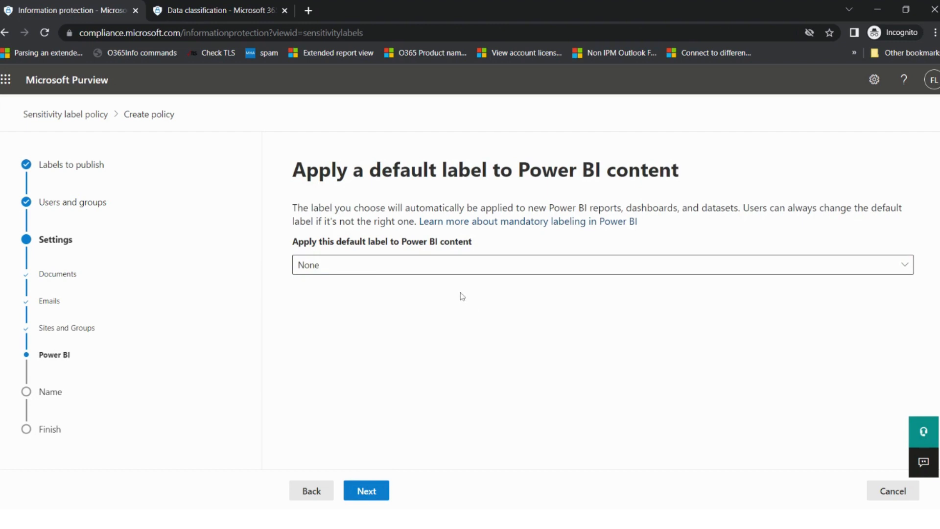
Leave Power BI content with no default label (None)
{"action": "left_click", "coordinate": [472, 269]}
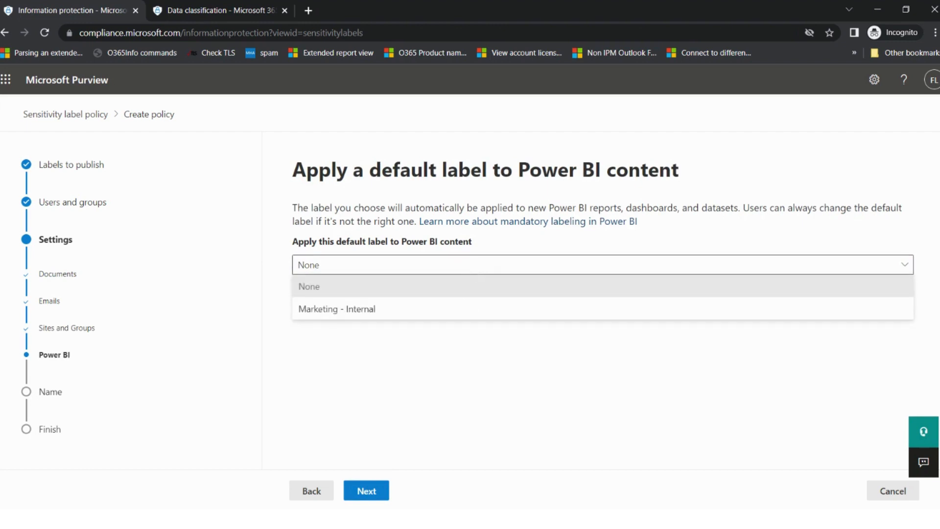
{"action": "left_click", "coordinate": [336, 290]}
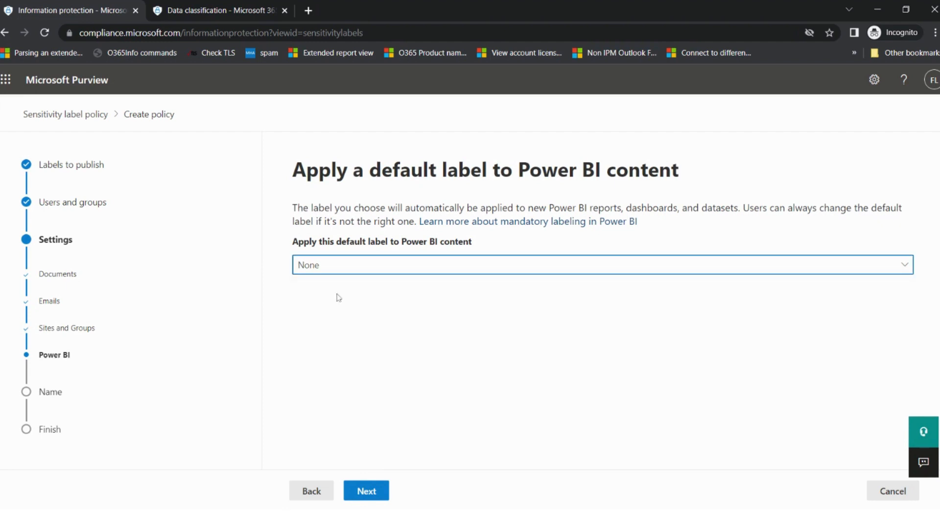
{"action": "left_click", "coordinate": [377, 497]}
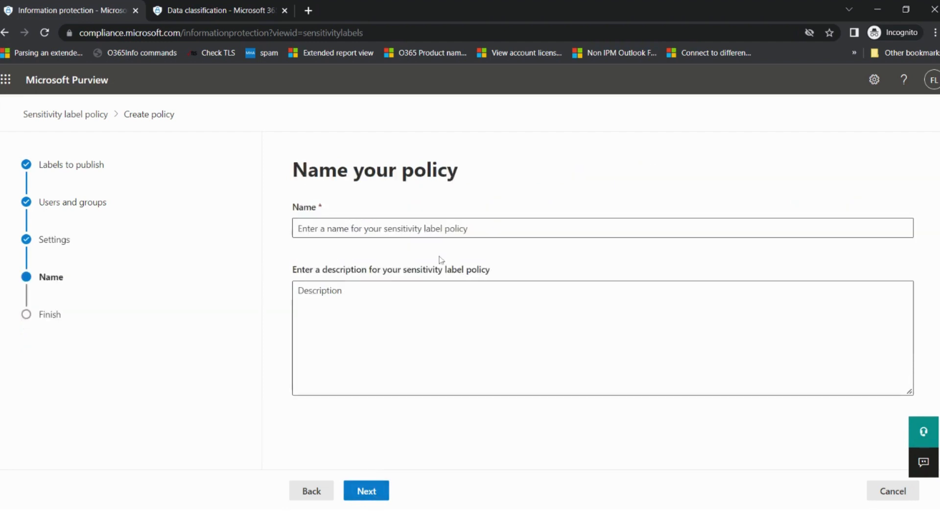
Name the policy 'Marketing Label - Policy' and proceed to review
{"action": "left_click", "coordinate": [445, 229]}
{"action": "type", "text": "Ma"}
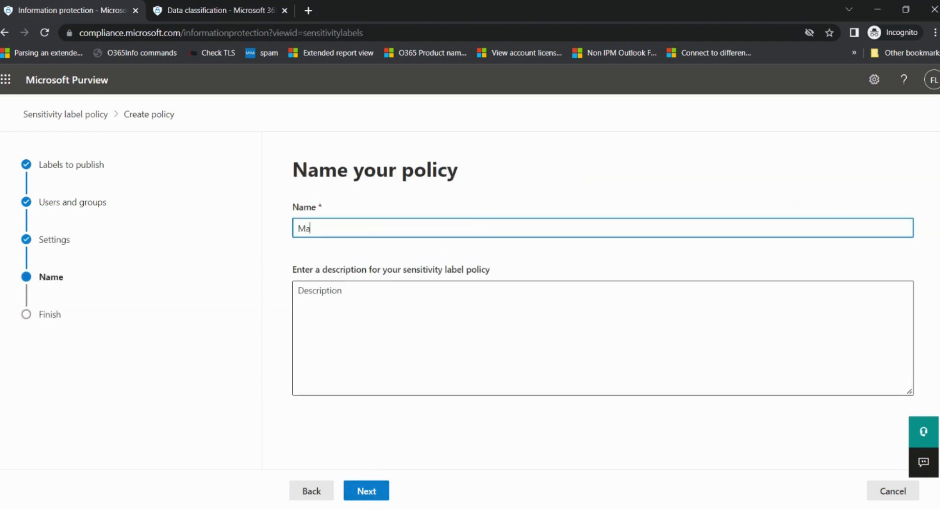
{"action": "type", "text": "rketing Label - Policy"}
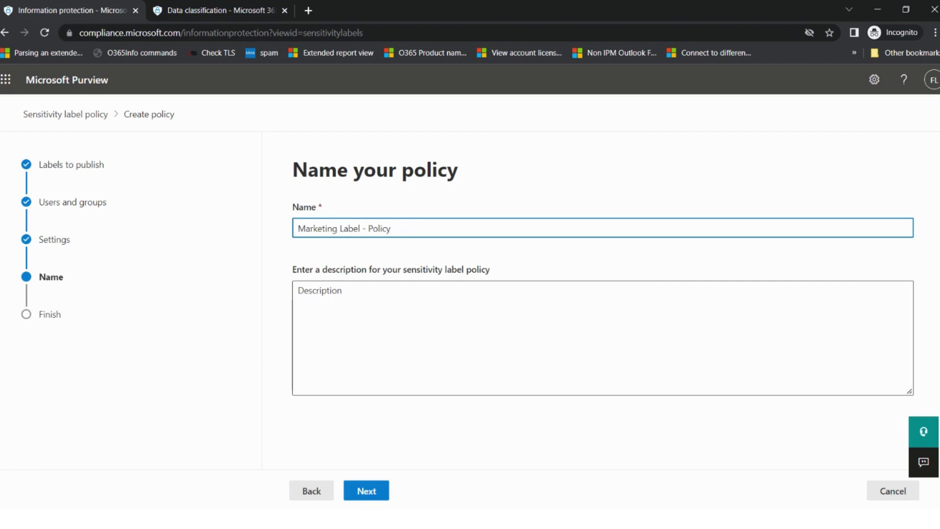
{"action": "left_click", "coordinate": [367, 491]}
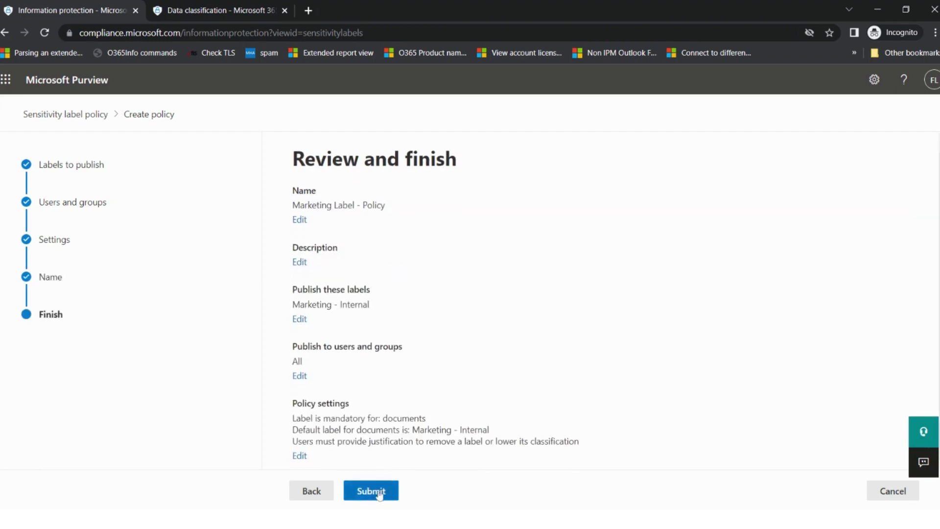
Submit the Marketing Label - Policy and close the 'New policy created' confirmation
{"action": "left_click", "coordinate": [371, 490]}
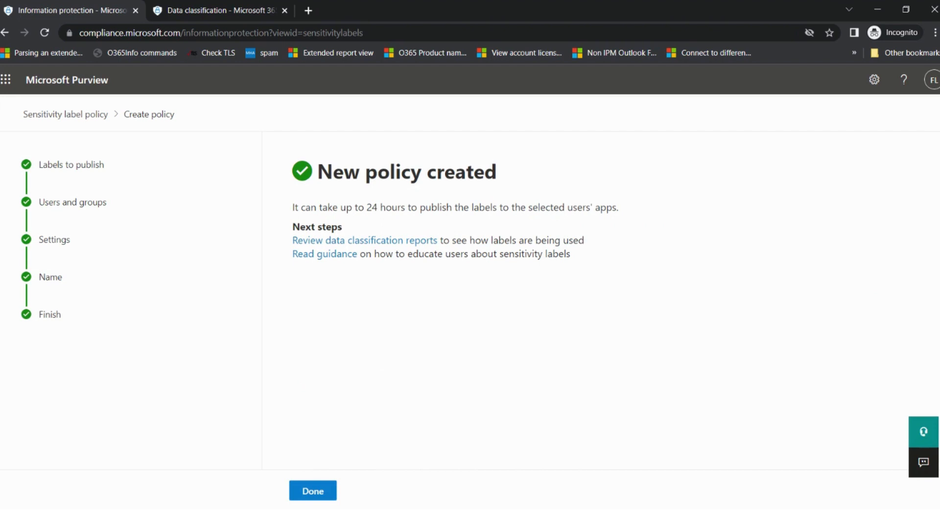
{"action": "left_click", "coordinate": [325, 490]}
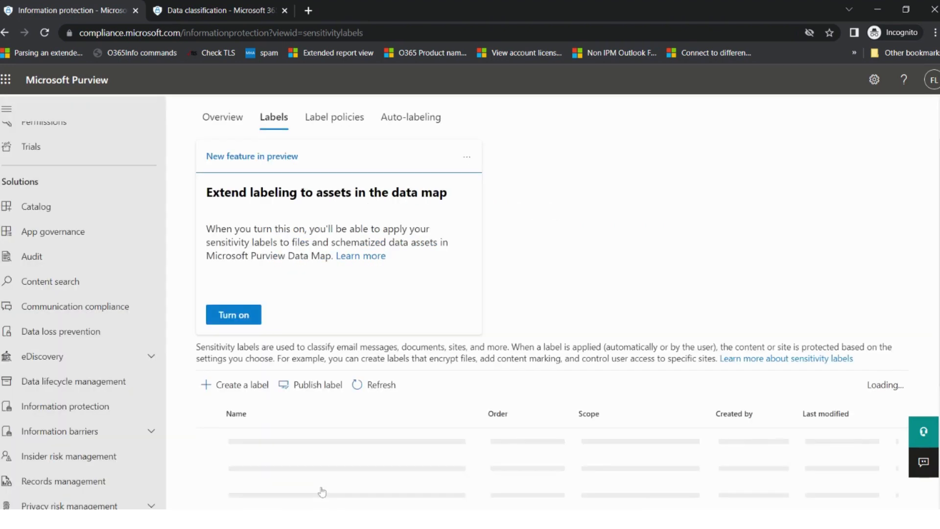
On the Label policies list, view the Marketing Label - Policy details, then deselect its row
{"action": "scroll", "coordinate": [346, 226], "scroll_direction": "up", "scroll_amount": 1}
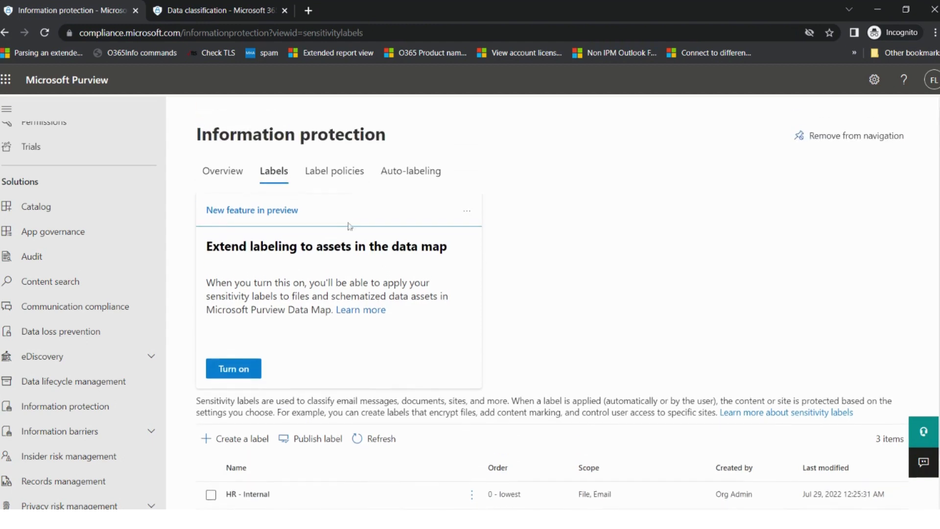
{"action": "left_click", "coordinate": [332, 169]}
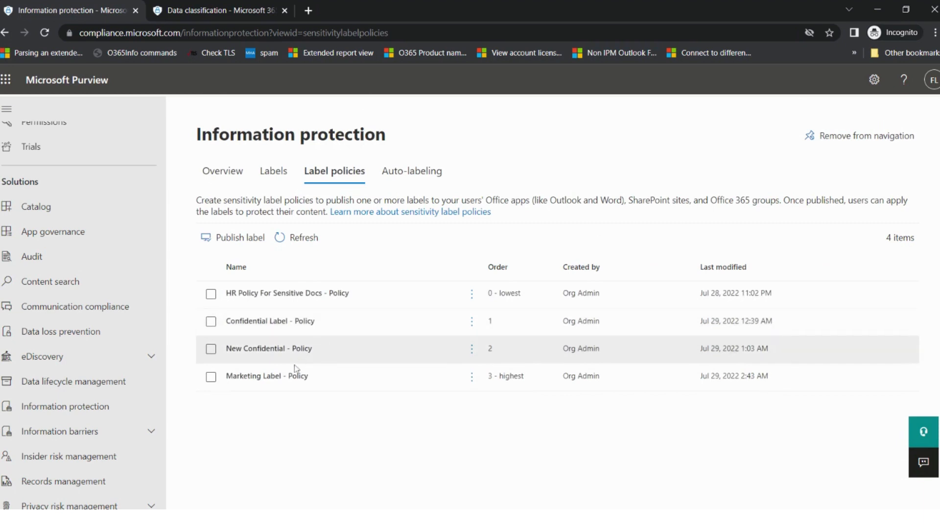
{"action": "left_click_drag", "start_coordinate": [325, 376], "coordinate": [225, 376]}
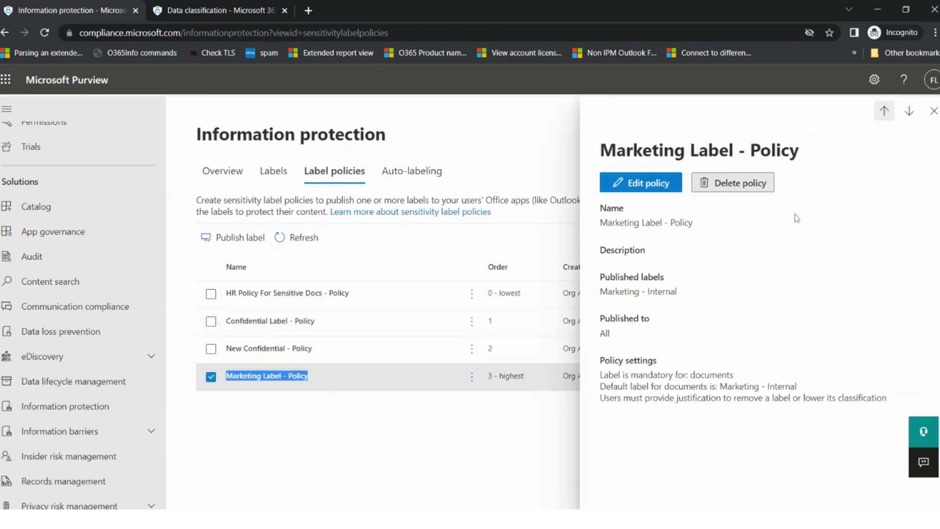
{"action": "left_click", "coordinate": [933, 111]}
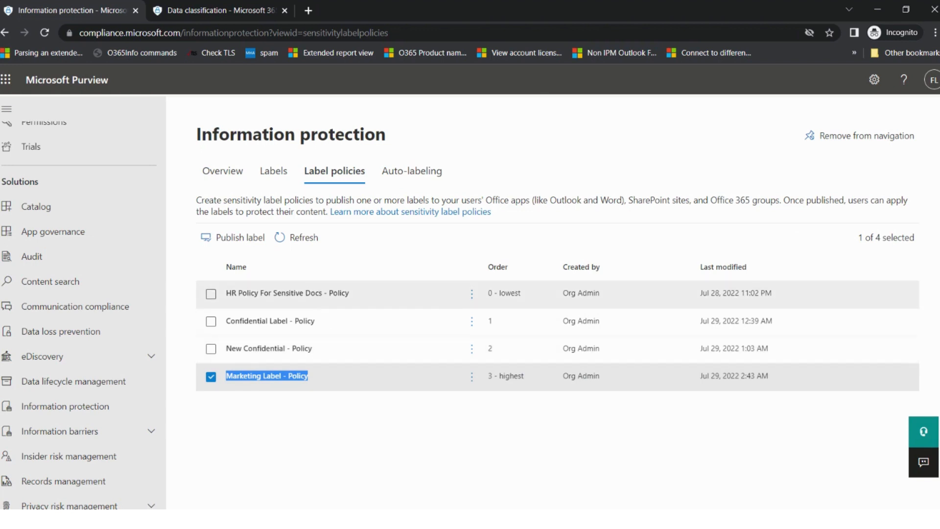
{"action": "key", "text": "alt+Tab"}
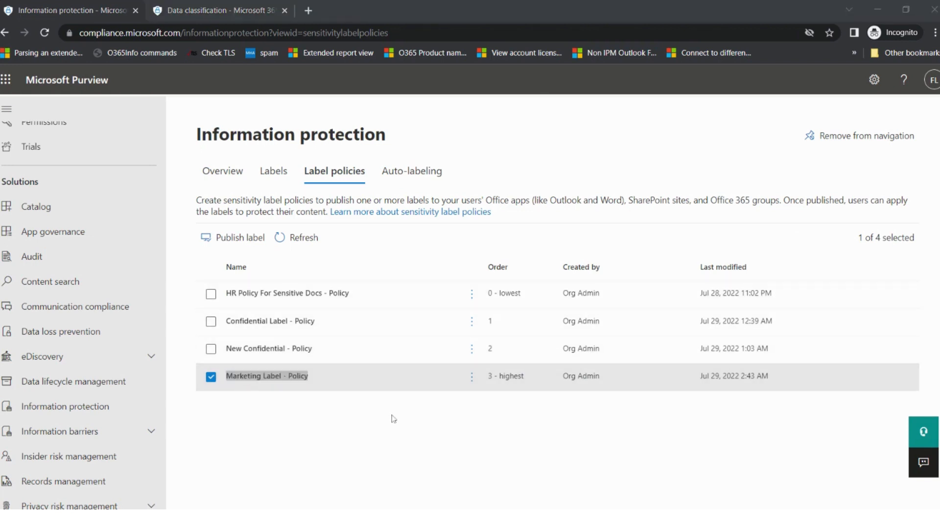
{"action": "left_click", "coordinate": [393, 418]}
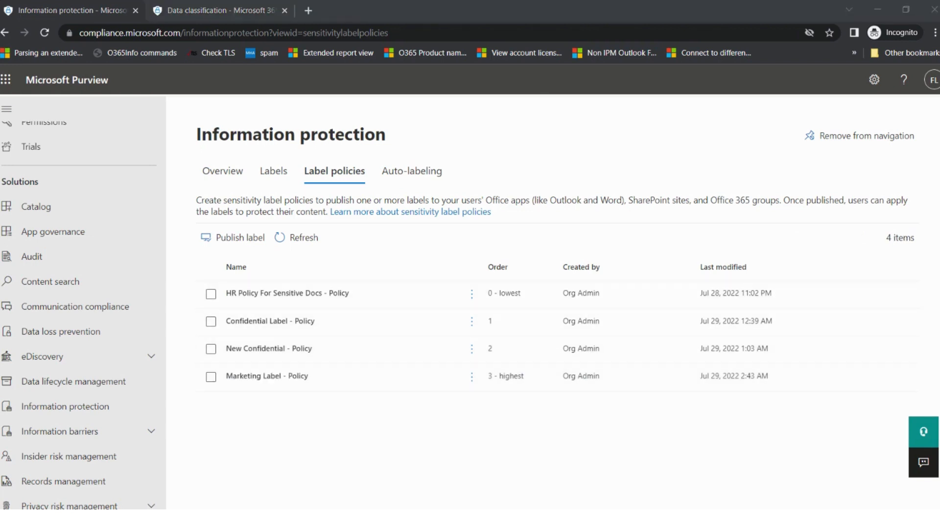
Edit the Confidential - Encrypt label and advance past Name, Scope and Items to its Encryption settings
{"action": "left_click", "coordinate": [269, 175]}
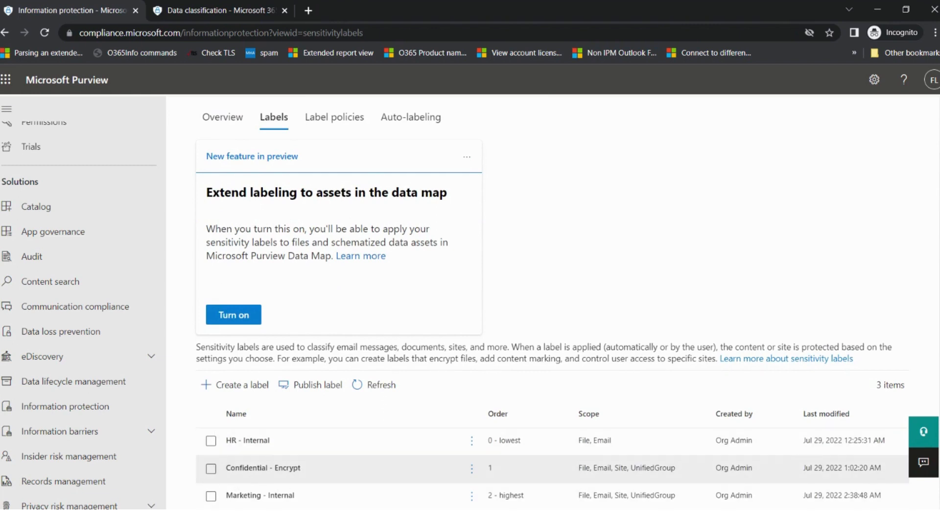
{"action": "left_click", "coordinate": [268, 468]}
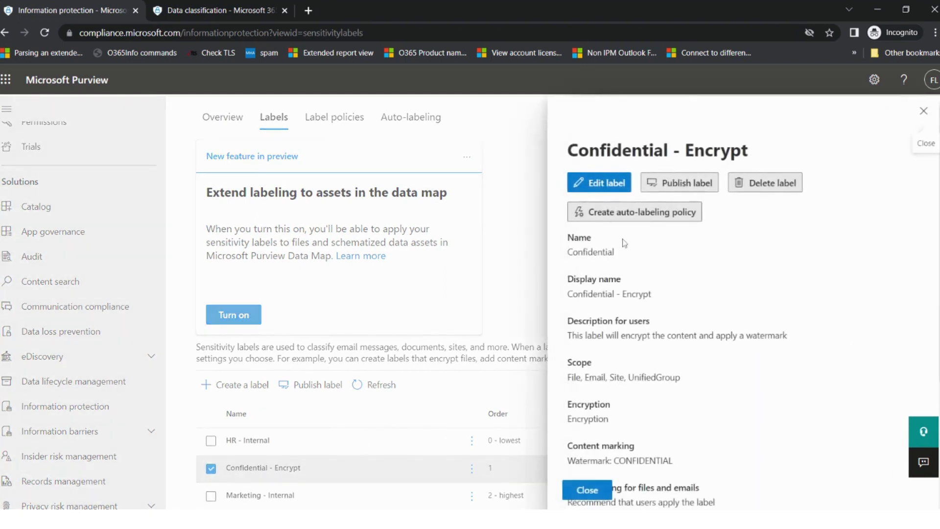
{"action": "left_click", "coordinate": [605, 184]}
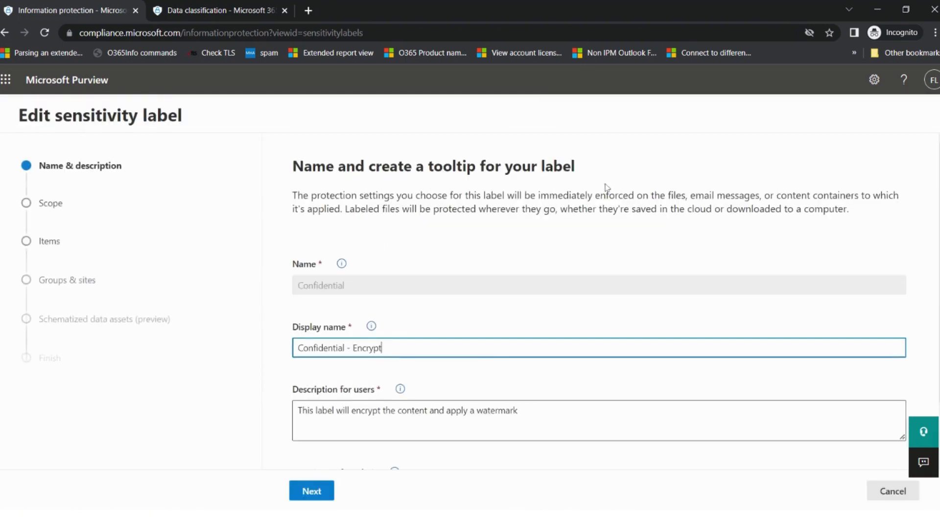
{"action": "scroll", "coordinate": [483, 321], "scroll_direction": "down", "scroll_amount": 1}
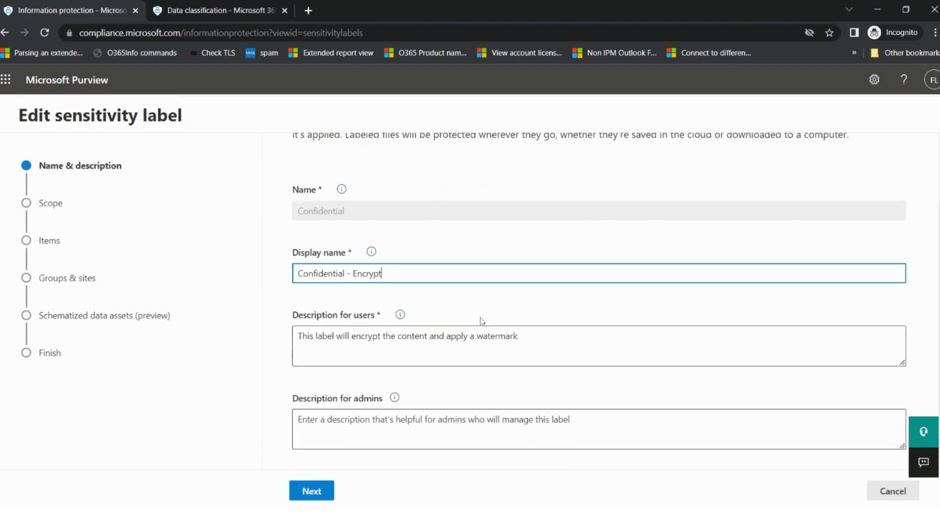
{"action": "left_click", "coordinate": [311, 491]}
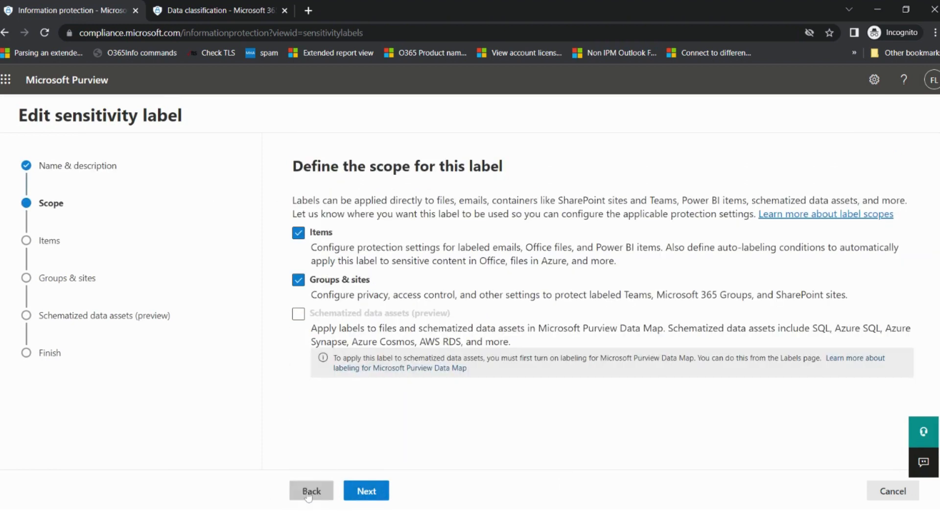
{"action": "left_click", "coordinate": [367, 490]}
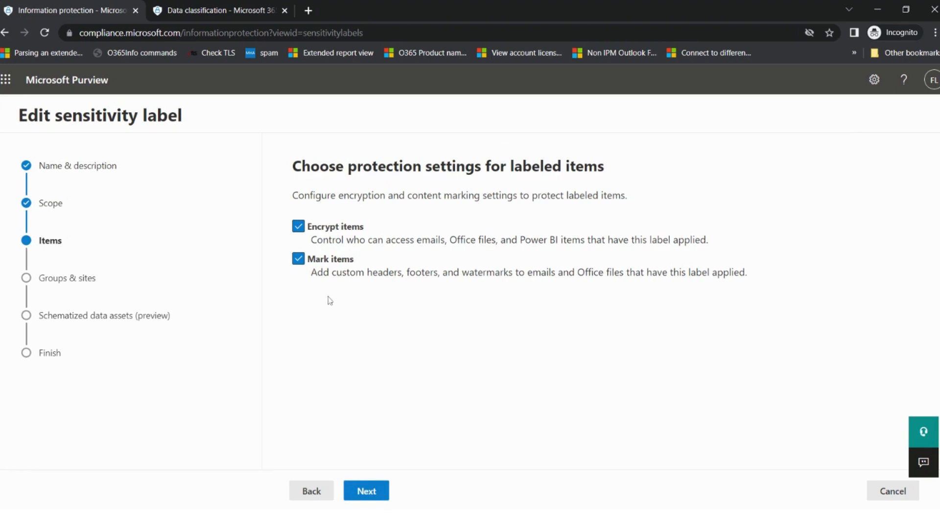
{"action": "left_click", "coordinate": [368, 490]}
{"action": "scroll", "coordinate": [433, 357], "scroll_direction": "down", "scroll_amount": 1}
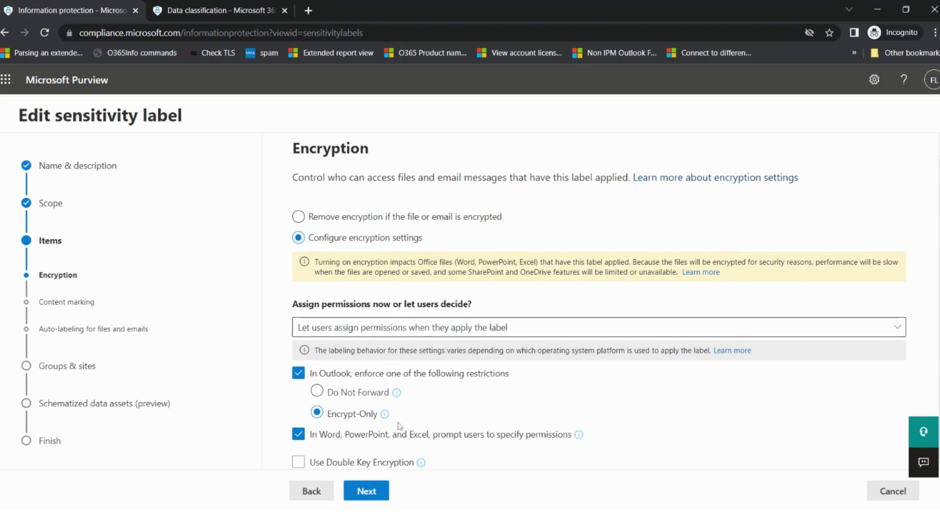
Review the CONFIDENTIAL watermark and Credit Card Number auto-labeling condition, then advance to Groups & sites
{"action": "left_click", "coordinate": [375, 491]}
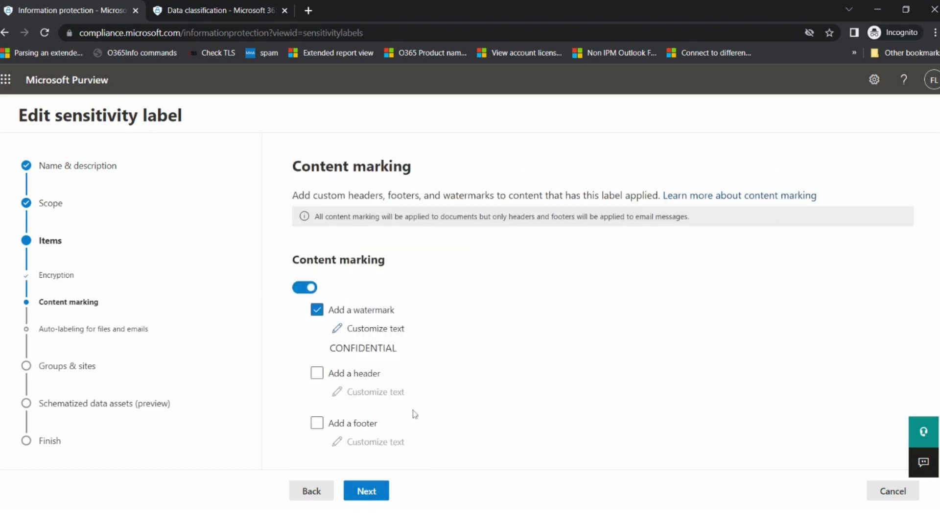
{"action": "left_click_drag", "start_coordinate": [399, 348], "coordinate": [329, 348]}
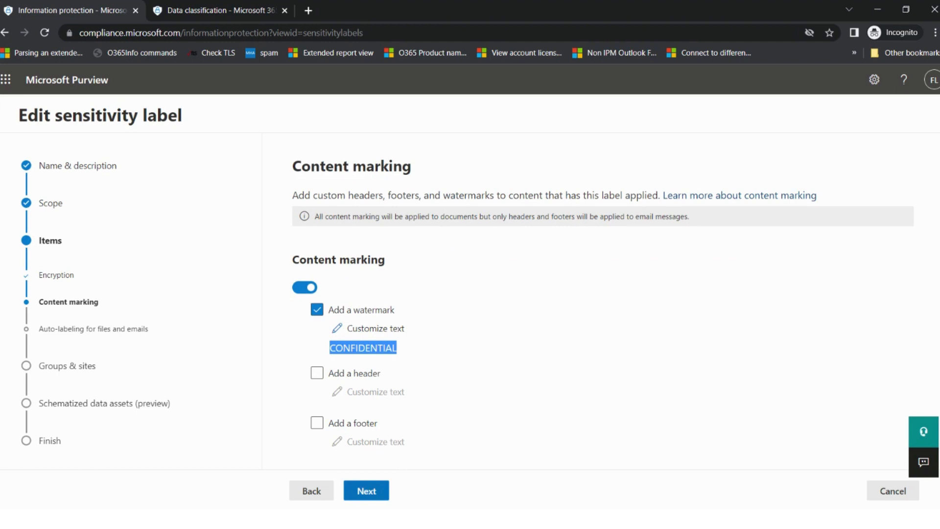
{"action": "left_click", "coordinate": [366, 491]}
{"action": "scroll", "coordinate": [402, 410], "scroll_direction": "down", "scroll_amount": 4}
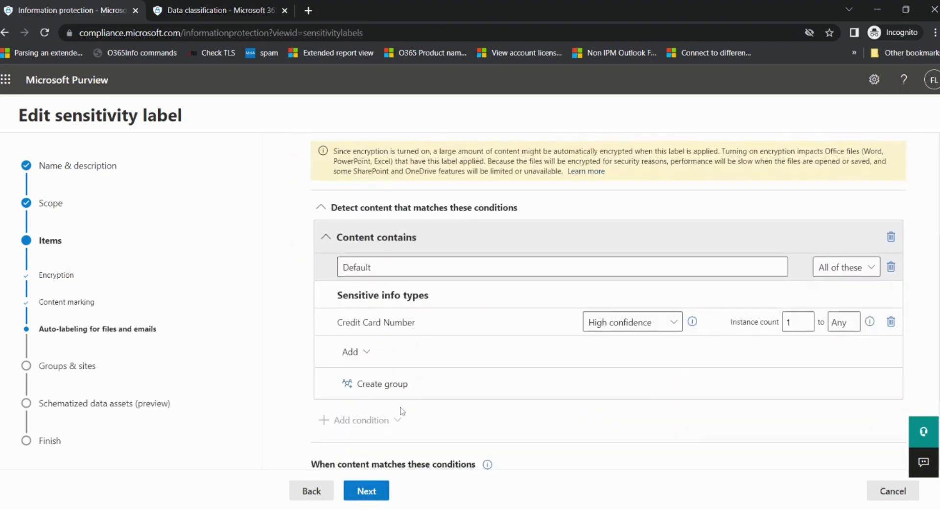
{"action": "scroll", "coordinate": [418, 360], "scroll_direction": "up", "scroll_amount": 2}
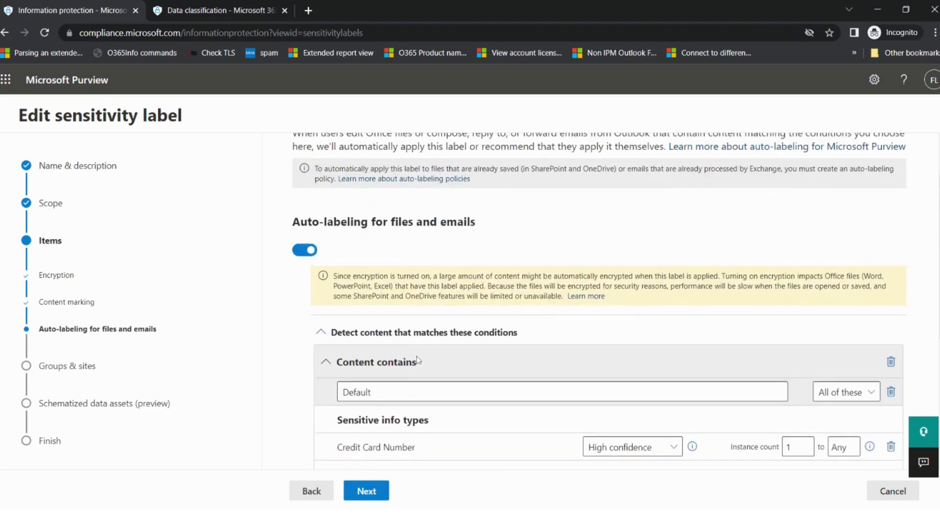
{"action": "scroll", "coordinate": [421, 352], "scroll_direction": "down", "scroll_amount": 2}
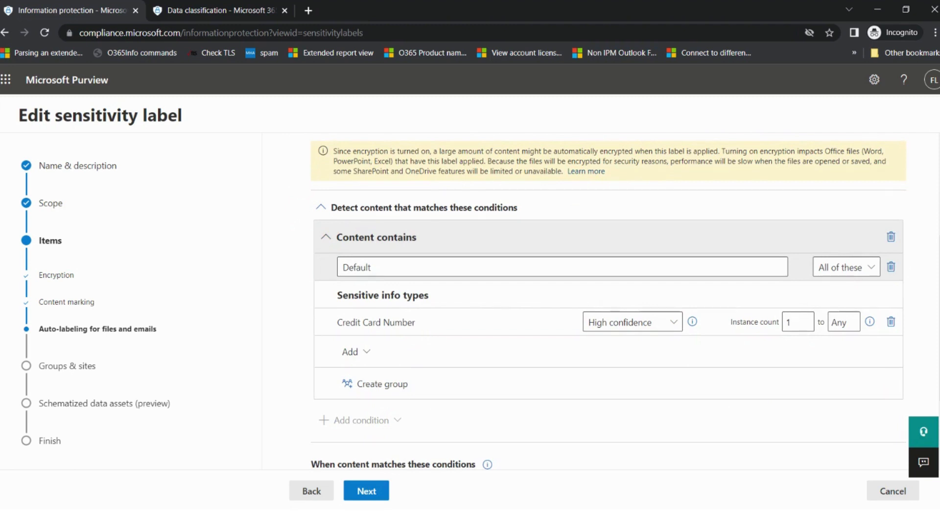
{"action": "left_click", "coordinate": [367, 499]}
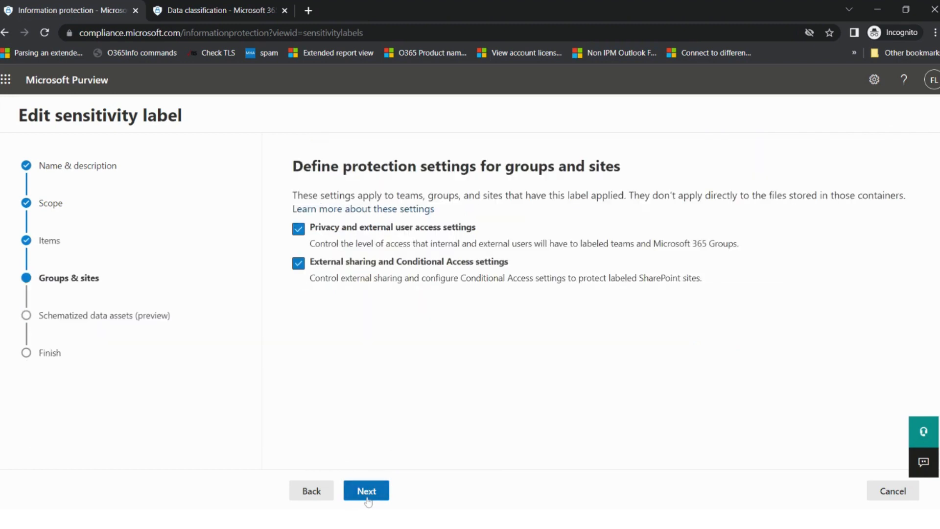
Step through privacy, external sharing and schematized data settings to Review, then cancel without saving
{"action": "left_click", "coordinate": [367, 499]}
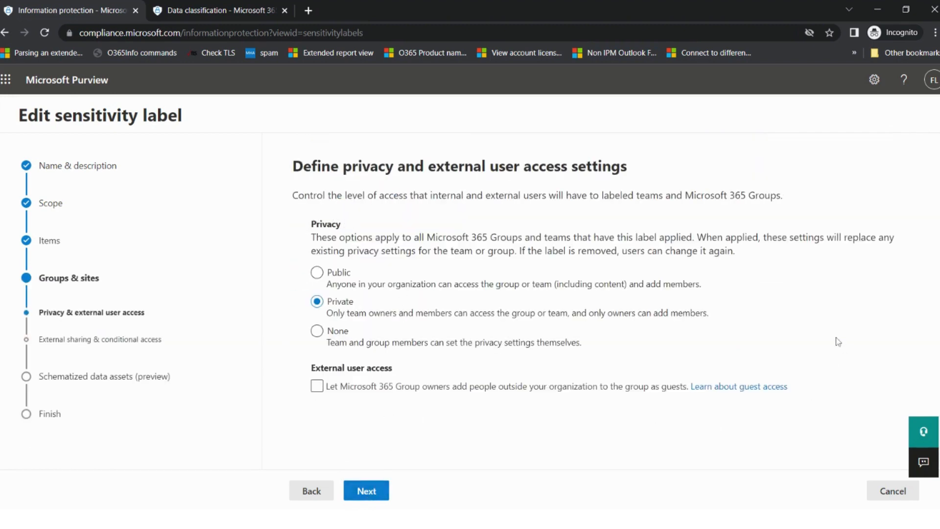
{"action": "left_click", "coordinate": [377, 496]}
{"action": "left_click", "coordinate": [376, 496]}
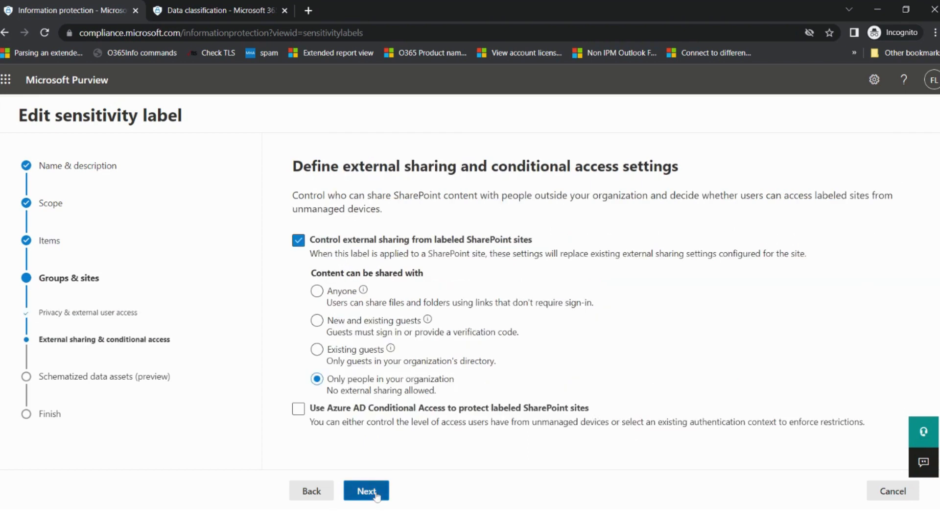
{"action": "left_click", "coordinate": [376, 496]}
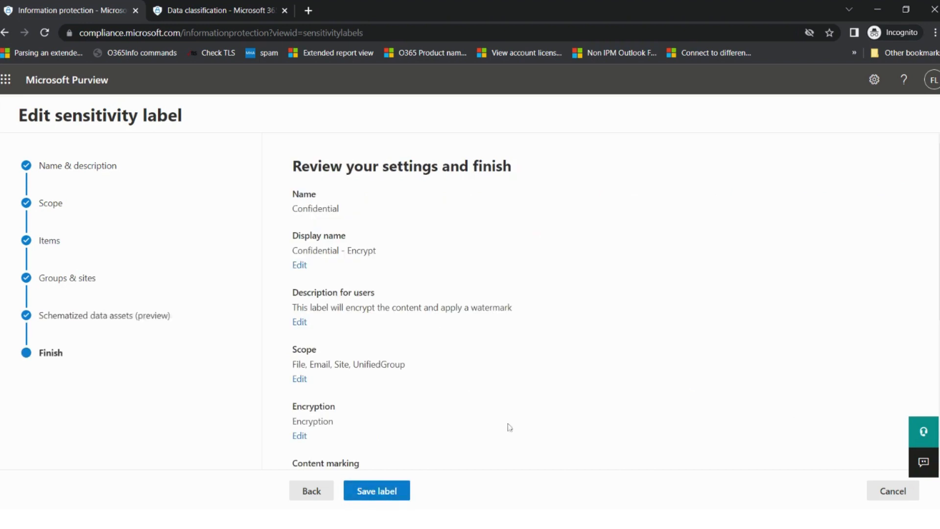
{"action": "left_click", "coordinate": [874, 497]}
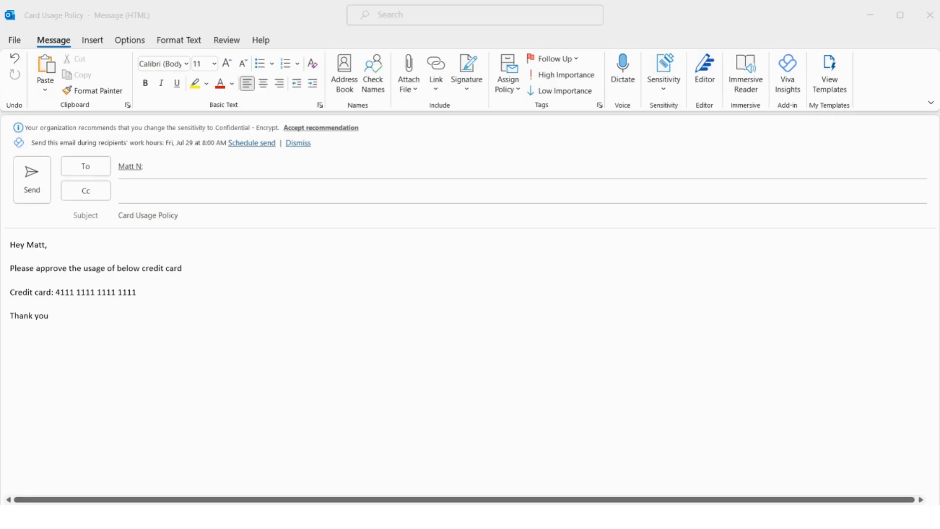
Select the credit card number in the Card Usage Policy email and check the sensitivity label list
{"action": "left_click", "coordinate": [571, 436]}
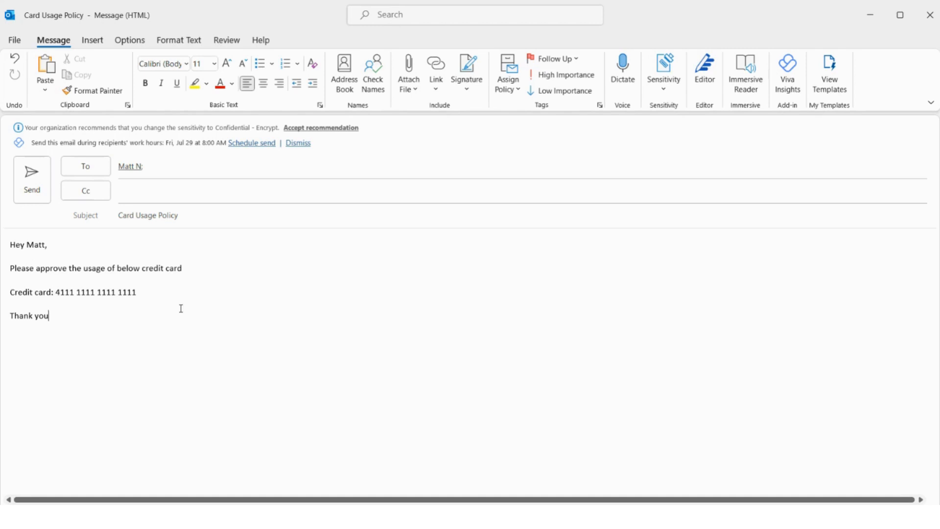
{"action": "left_click_drag", "start_coordinate": [141, 291], "coordinate": [62, 294]}
{"action": "left_click", "coordinate": [63, 305]}
{"action": "left_click", "coordinate": [667, 92]}
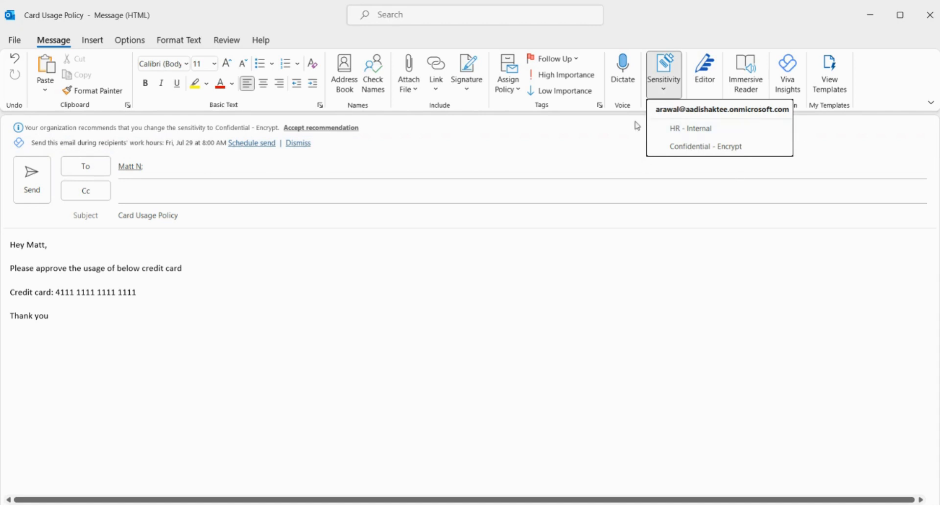
{"action": "left_click", "coordinate": [387, 288]}
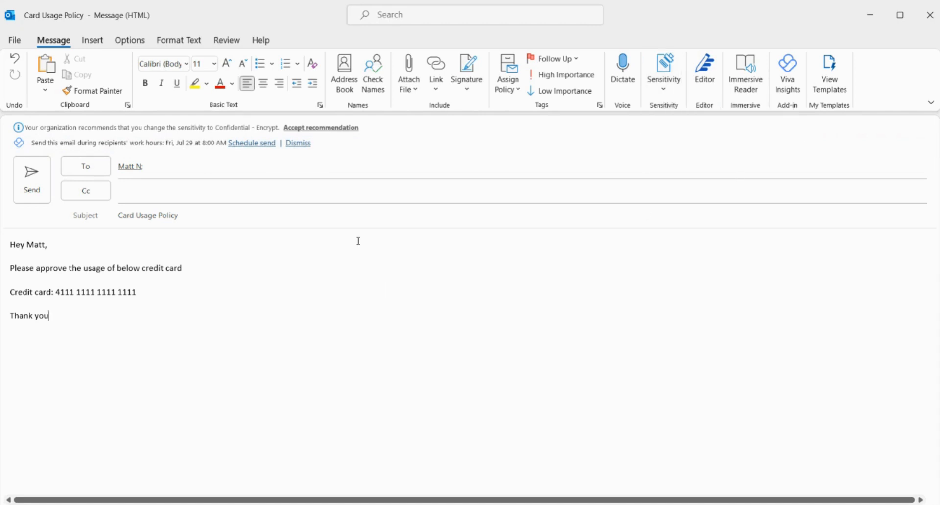
Accept the recommended Confidential - Encrypt label and confirm it is now applied
{"action": "left_click", "coordinate": [345, 129]}
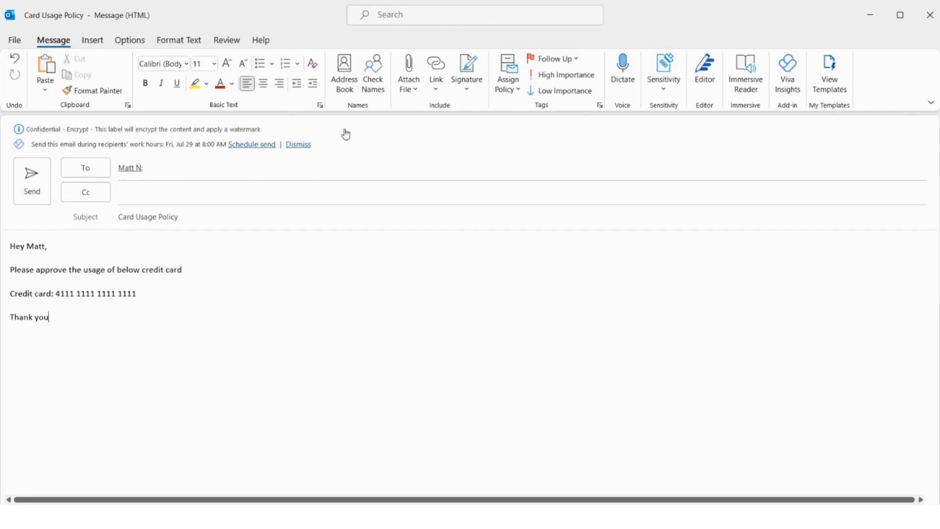
{"action": "left_click", "coordinate": [662, 88]}
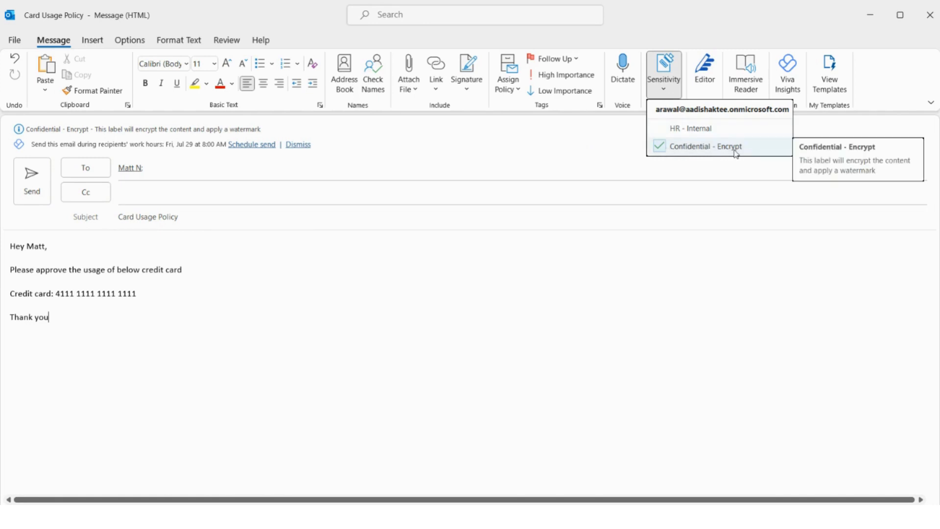
{"action": "left_click", "coordinate": [342, 303]}
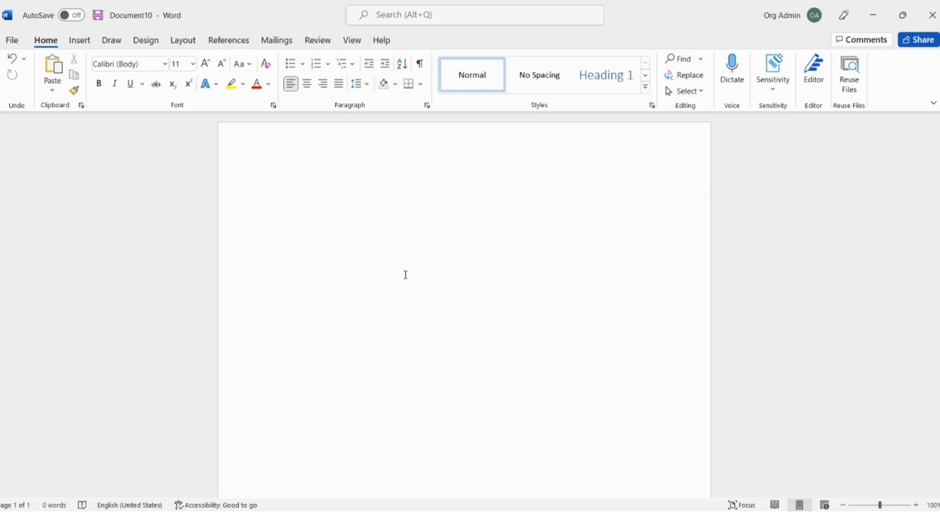
Type 'Please use the below credit card number to purchase office chairs.' as the first line
{"action": "type", "text": "Please use teh"}
{"action": "key", "text": "BackSpace"}
{"action": "key", "text": "BackSpace"}
{"action": "type", "text": "he below credit "}
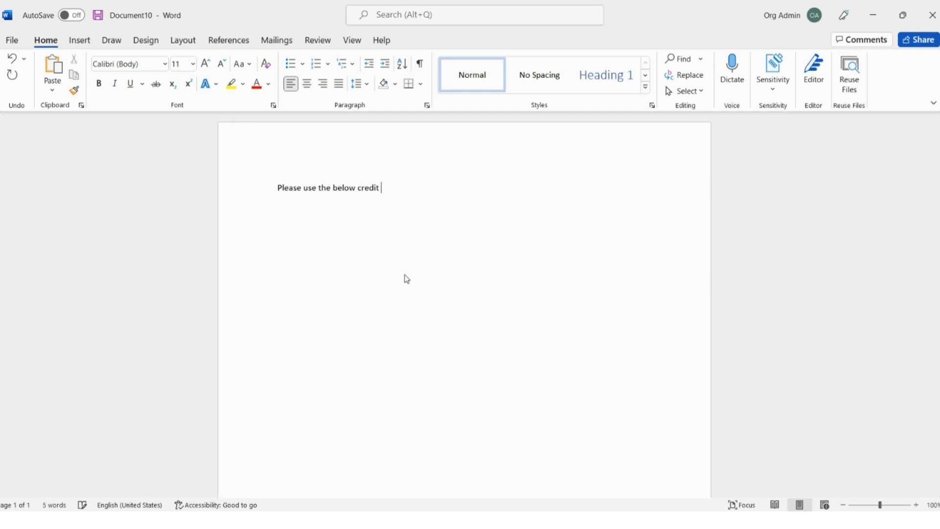
{"action": "type", "text": "card number to purchase office "}
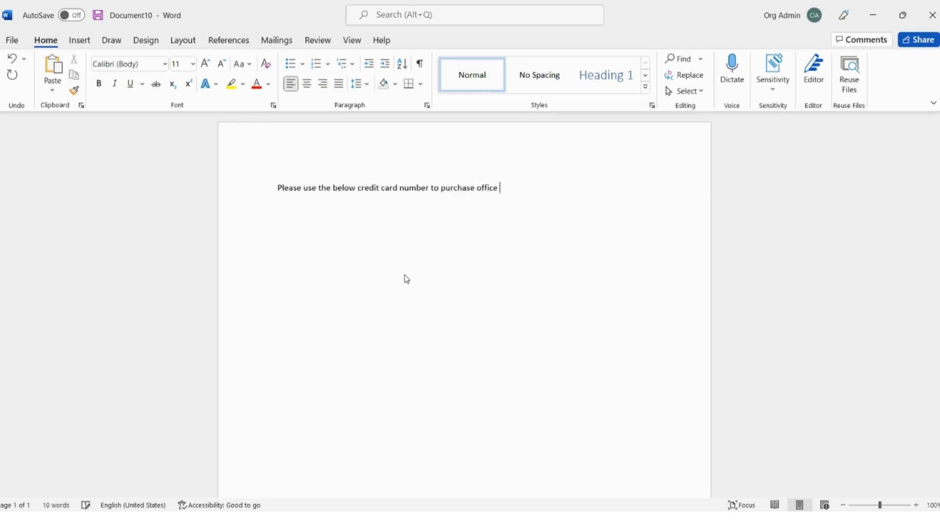
{"action": "type", "text": "chairs."}
{"action": "key", "text": "Return"}
Add a second line with a sample test credit card number, removing stray text and the empty line
{"action": "type", "text": "credit card number -"}
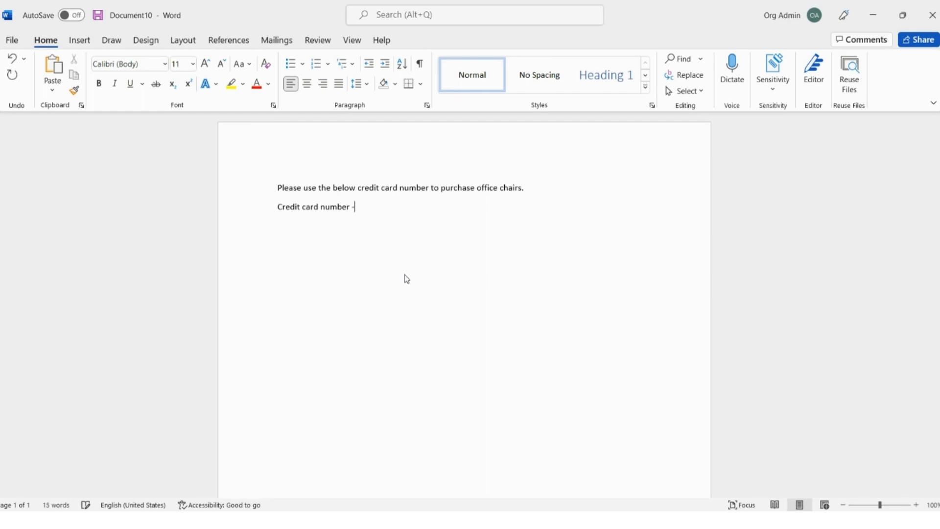
{"action": "type", "text": " 4111 1111 1111 1111"}
{"action": "key", "text": "Return"}
{"action": "key", "text": "Return"}
{"action": "type", "text": "Or card"}
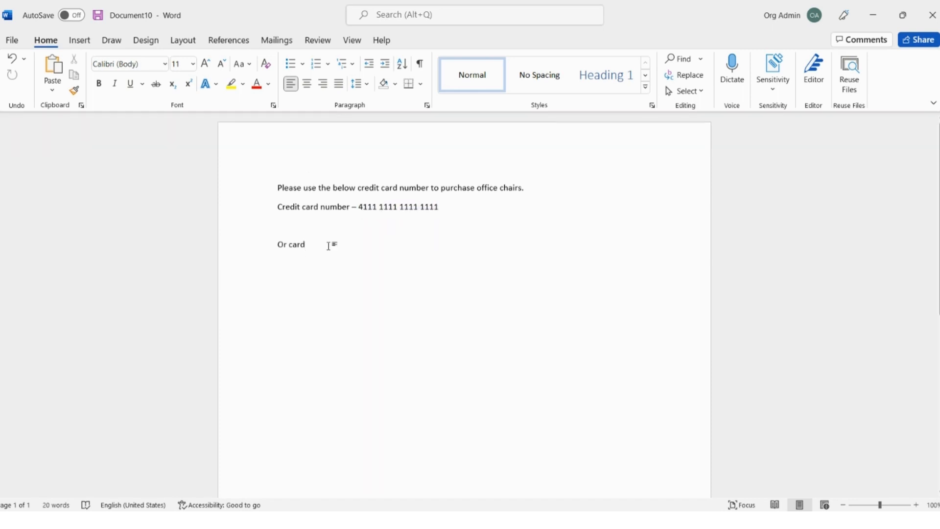
{"action": "left_click_drag", "start_coordinate": [329, 245], "coordinate": [278, 240]}
{"action": "key", "text": "BackSpace"}
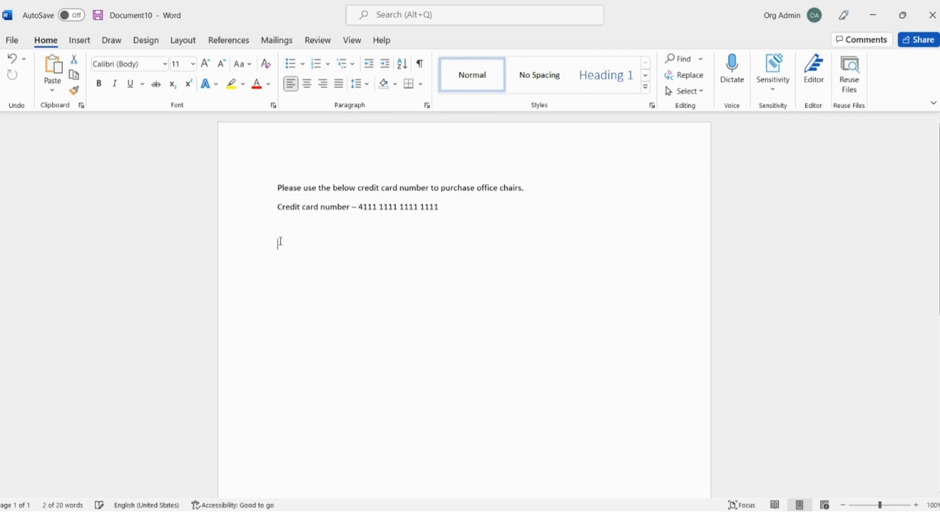
{"action": "left_click", "coordinate": [378, 228]}
{"action": "key", "text": "BackSpace"}
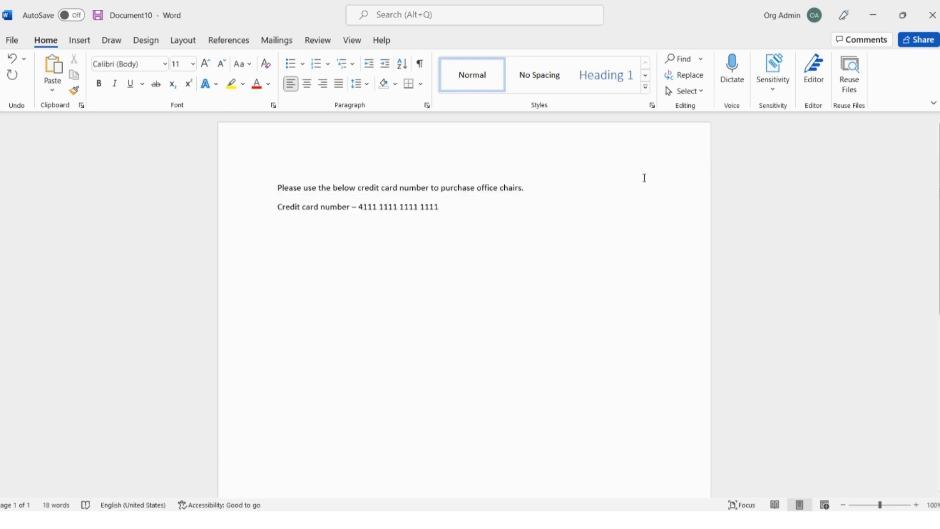
{"action": "left_click", "coordinate": [780, 91]}
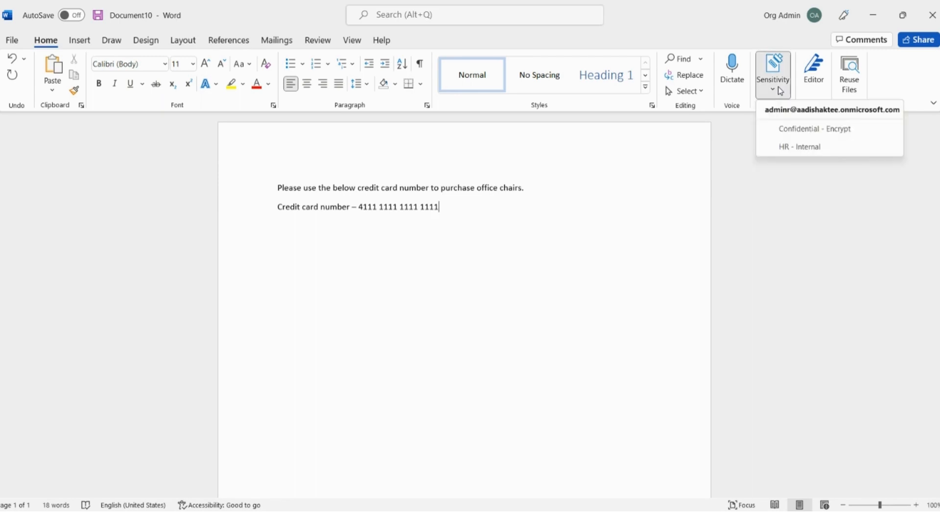
Apply Confidential - Encrypt to the document and restrict permission to Read for everyone in the organization
{"action": "left_click", "coordinate": [787, 131]}
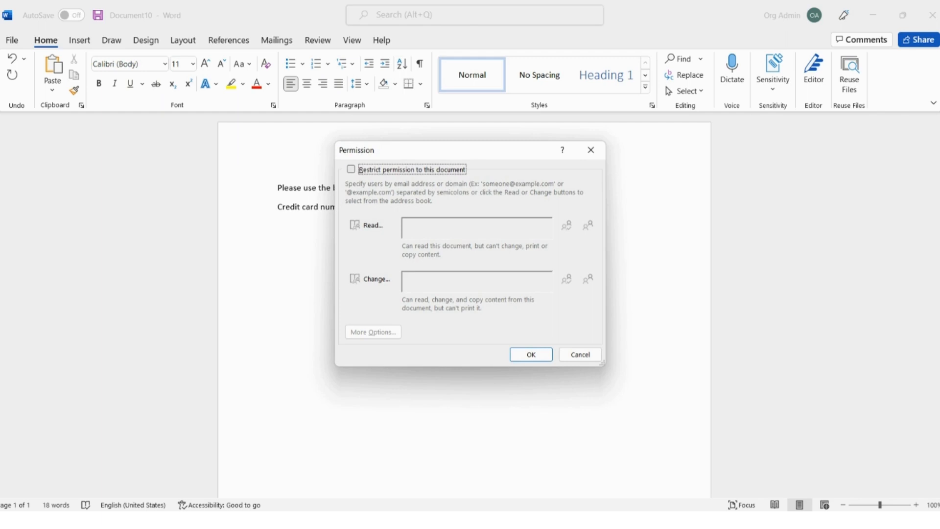
{"action": "key", "text": "space"}
{"action": "left_click", "coordinate": [588, 225]}
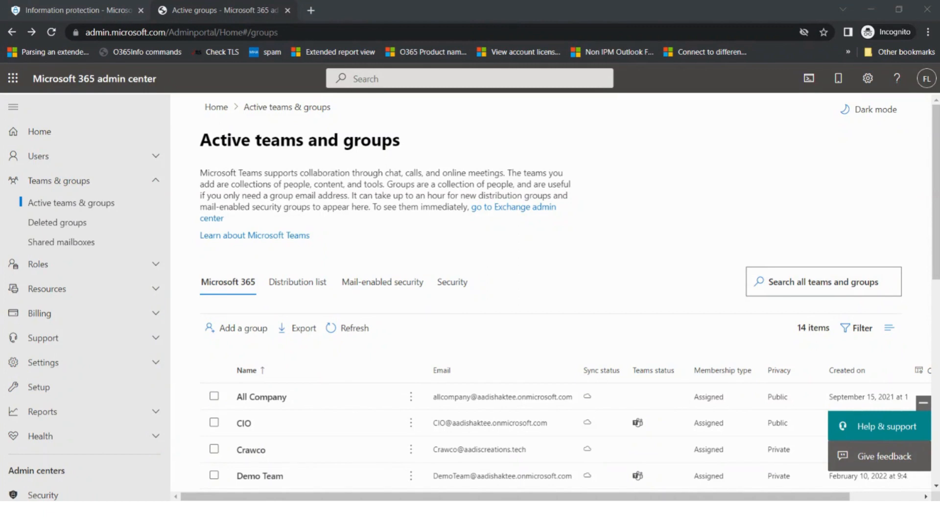
Start a new Microsoft 365 group named Demo
{"action": "left_click", "coordinate": [234, 337]}
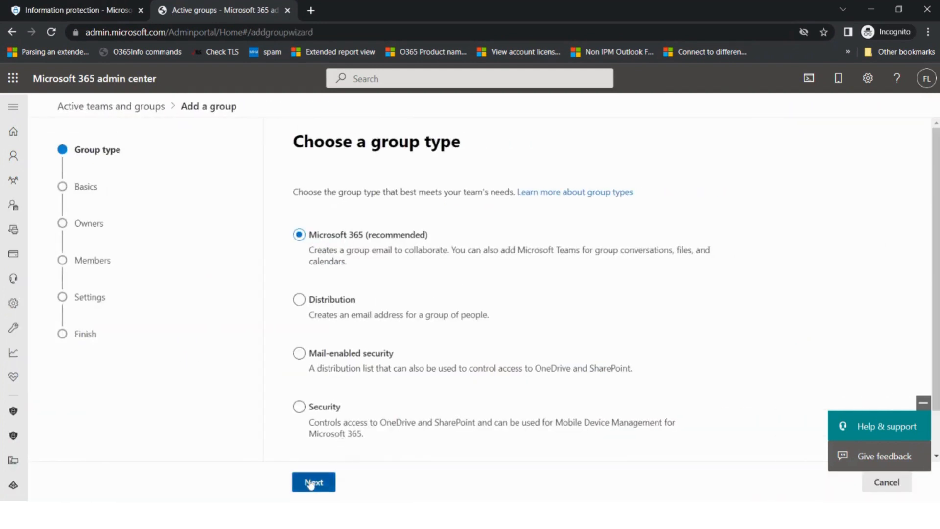
{"action": "left_click", "coordinate": [314, 482]}
{"action": "left_click", "coordinate": [304, 251]}
{"action": "type", "text": "D"}
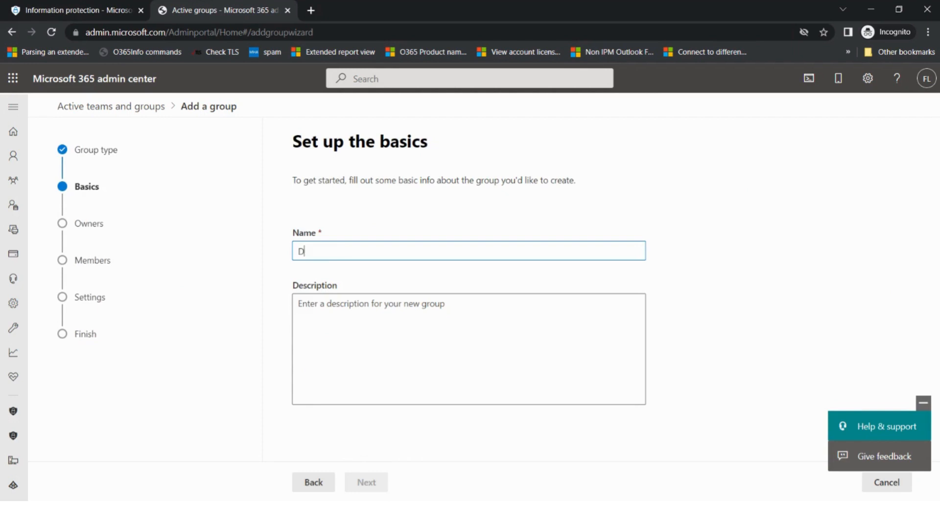
{"action": "type", "text": "eo"}
{"action": "key", "text": "BackSpace"}
{"action": "type", "text": "mo"}
{"action": "key", "text": "Tab"}
Add Finance Audit as the group owner and pick the first user as a member
{"action": "left_click", "coordinate": [362, 480]}
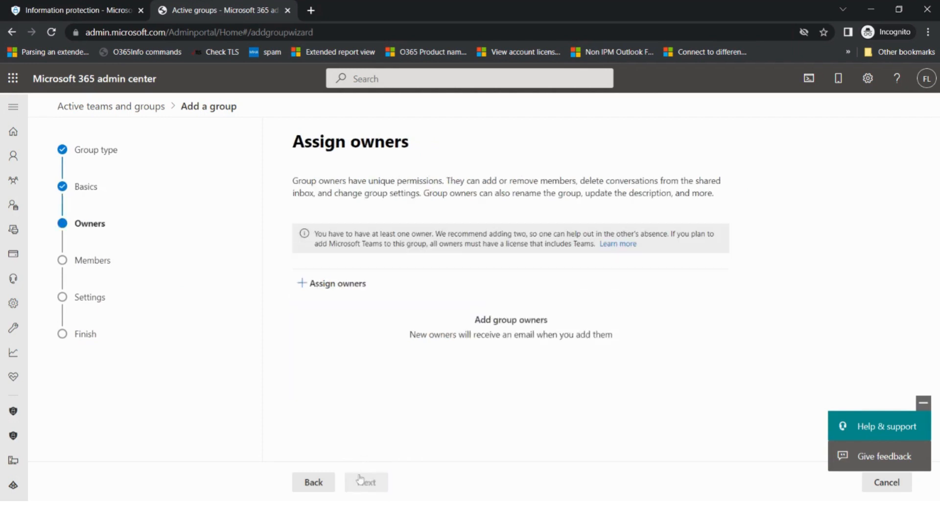
{"action": "left_click", "coordinate": [338, 283]}
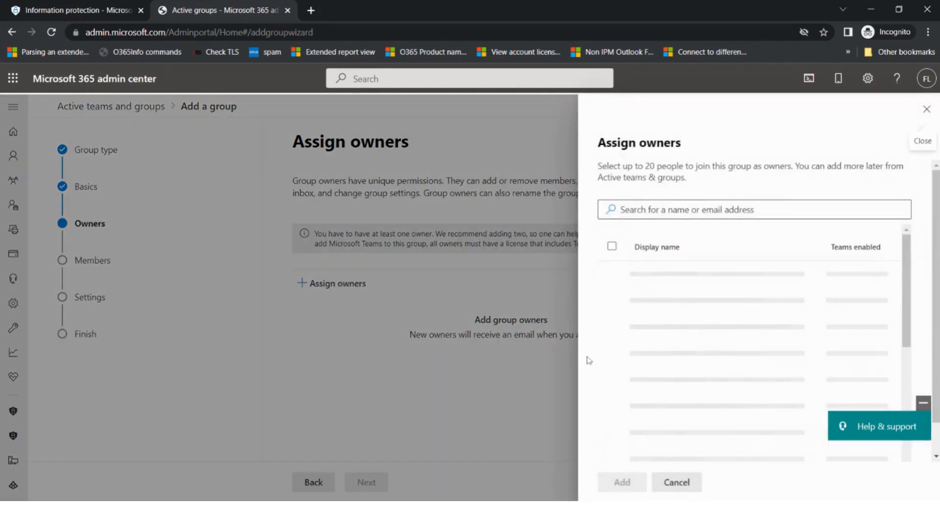
{"action": "left_click", "coordinate": [612, 357]}
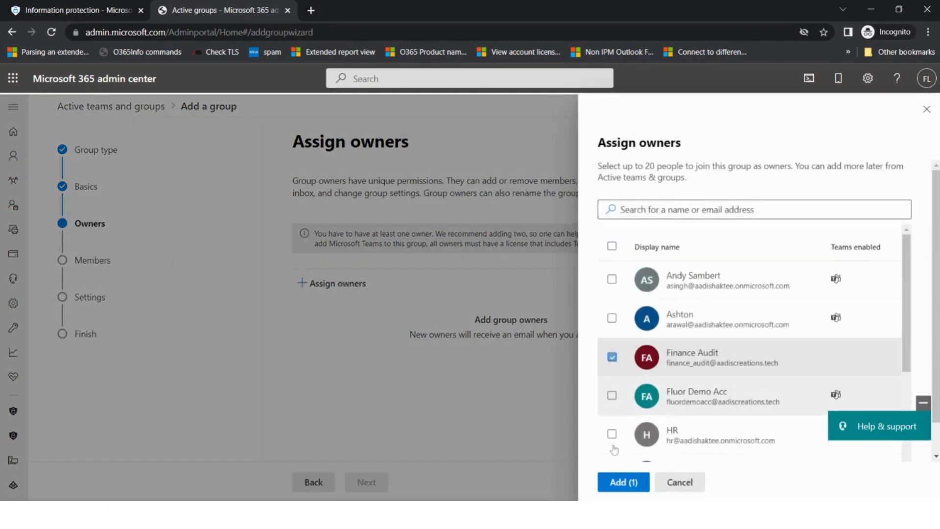
{"action": "left_click", "coordinate": [629, 483]}
{"action": "left_click", "coordinate": [367, 480]}
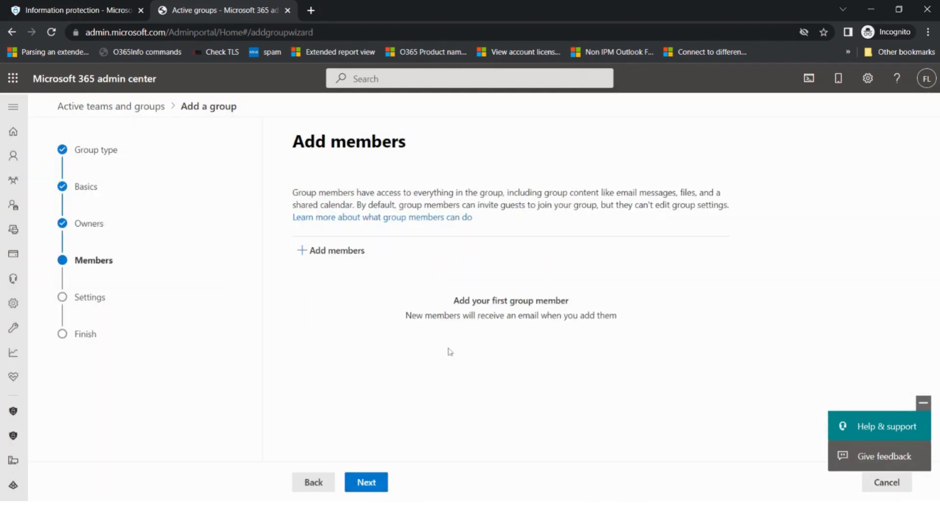
{"action": "left_click", "coordinate": [336, 251]}
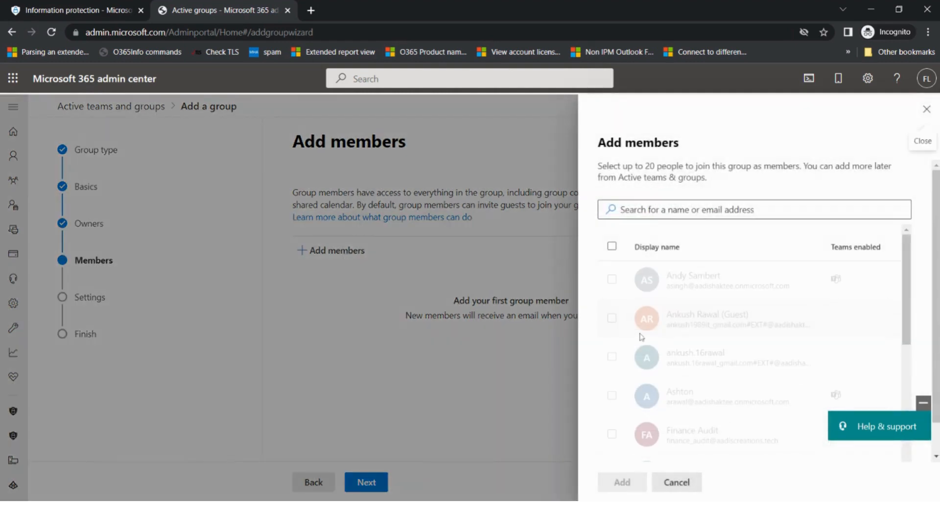
{"action": "left_click", "coordinate": [612, 279]}
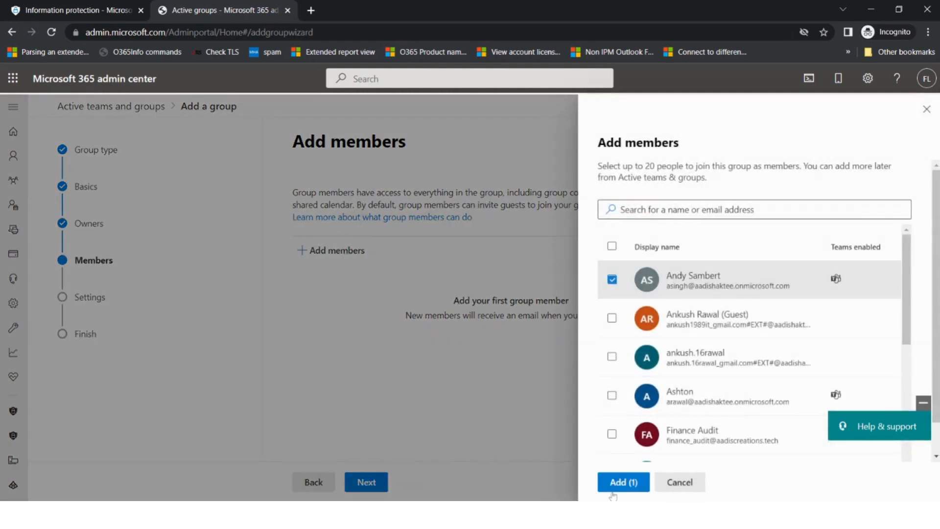
{"action": "left_click", "coordinate": [620, 483]}
Set the group email address to demo and privacy to Private, then create the group
{"action": "left_click", "coordinate": [376, 482]}
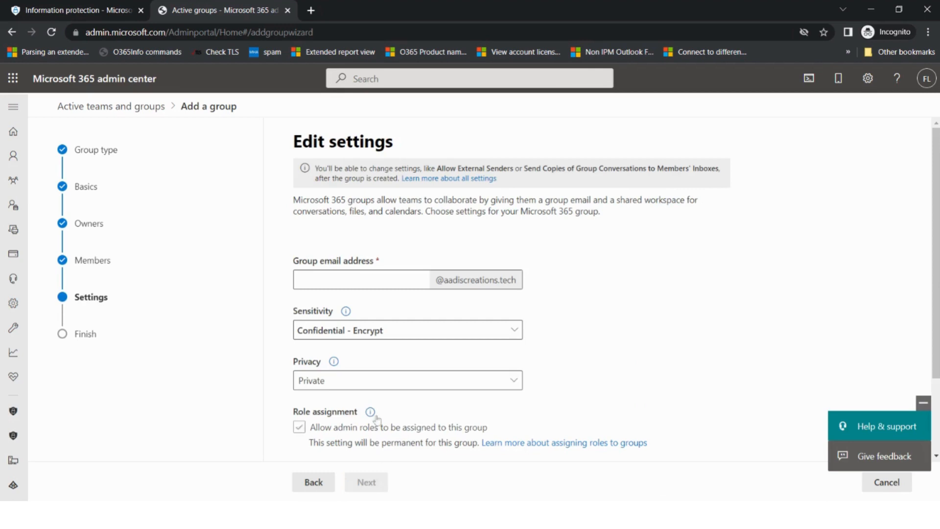
{"action": "left_click", "coordinate": [387, 281]}
{"action": "type", "text": "demo"}
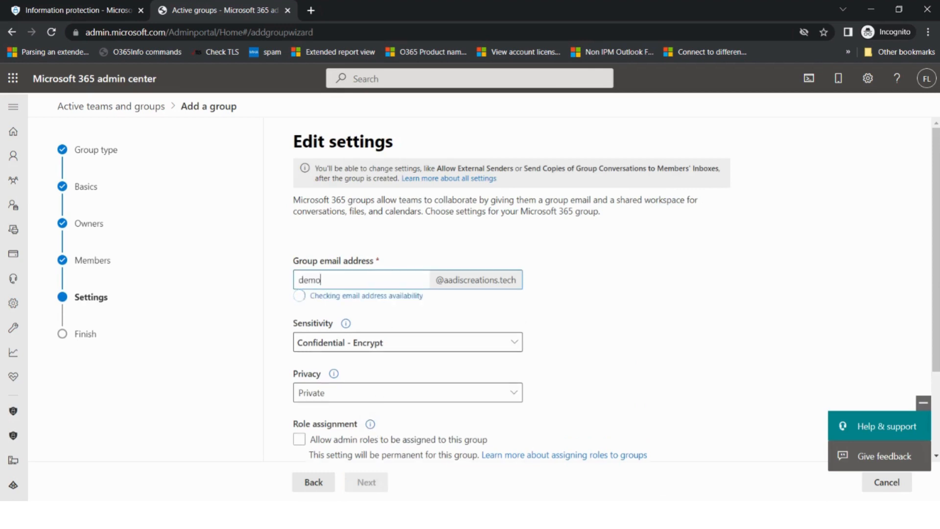
{"action": "scroll", "coordinate": [600, 318], "scroll_direction": "down", "scroll_amount": 2}
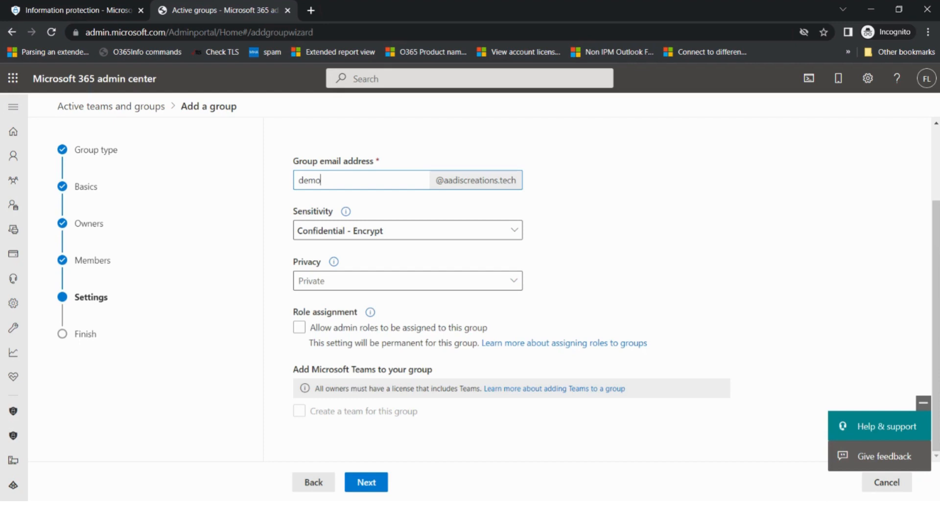
{"action": "left_click", "coordinate": [514, 284]}
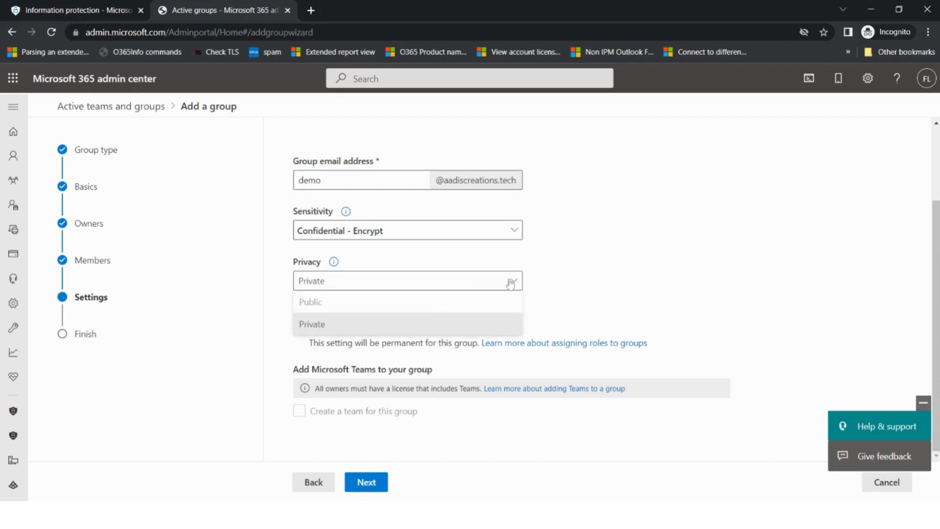
{"action": "left_click", "coordinate": [317, 326]}
{"action": "left_click", "coordinate": [380, 483]}
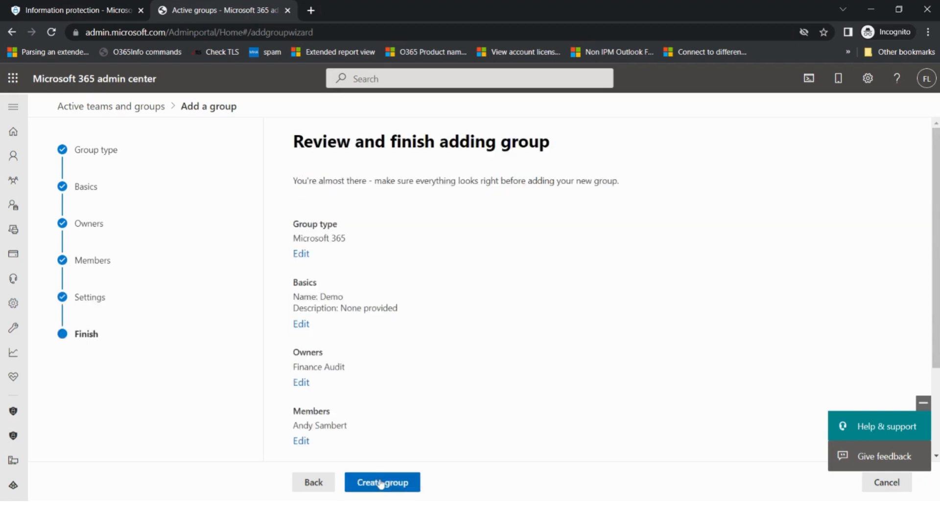
{"action": "left_click", "coordinate": [380, 482]}
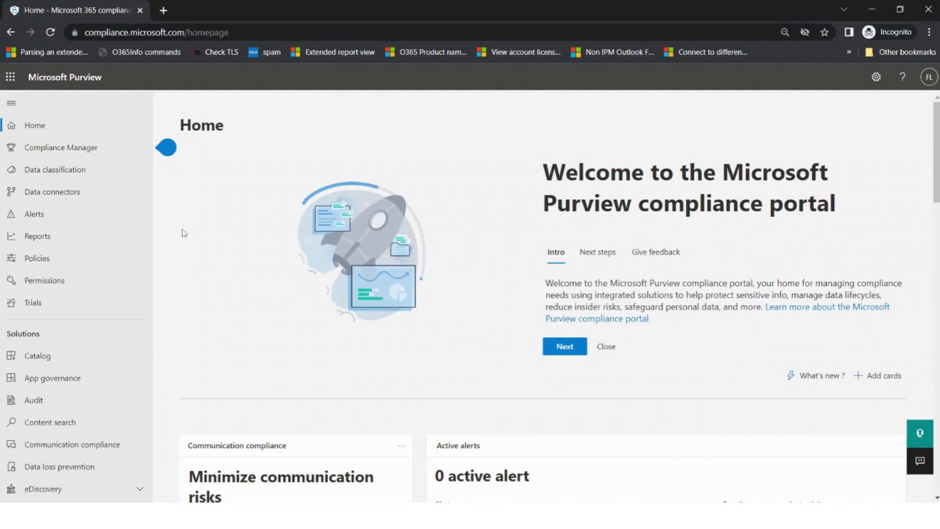
Open Activity explorer under Data classification and view the latest Confidential - Encrypt recommendation's details
{"action": "left_click", "coordinate": [103, 179]}
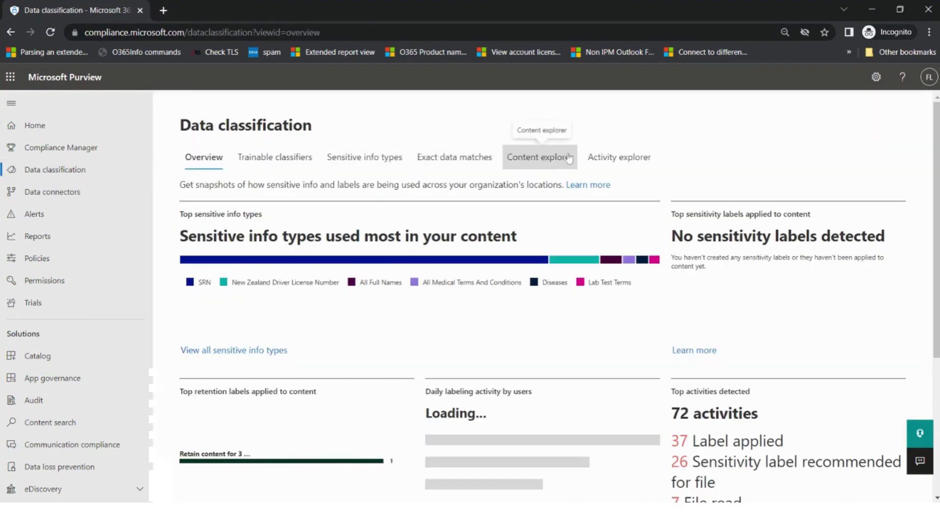
{"action": "left_click", "coordinate": [633, 167]}
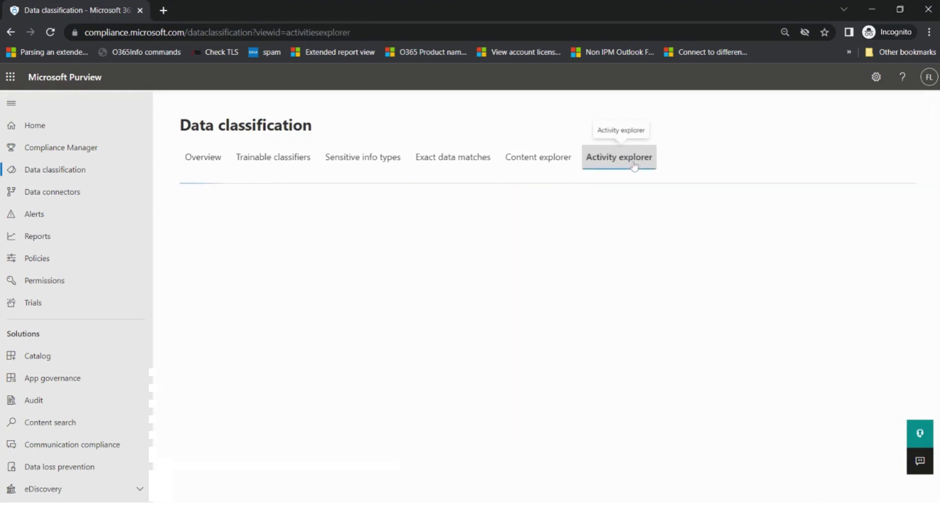
{"action": "scroll", "coordinate": [656, 172], "scroll_direction": "down", "scroll_amount": 3}
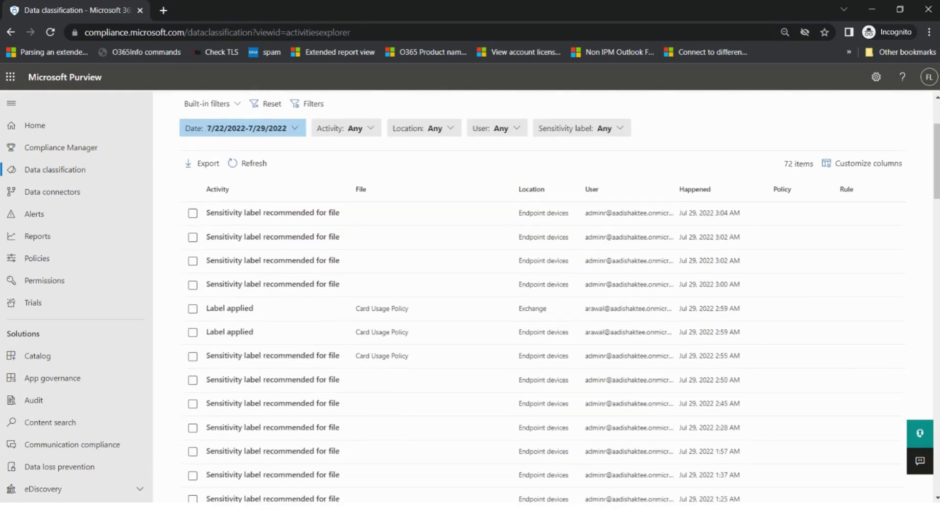
{"action": "mouse_move", "coordinate": [685, 213]}
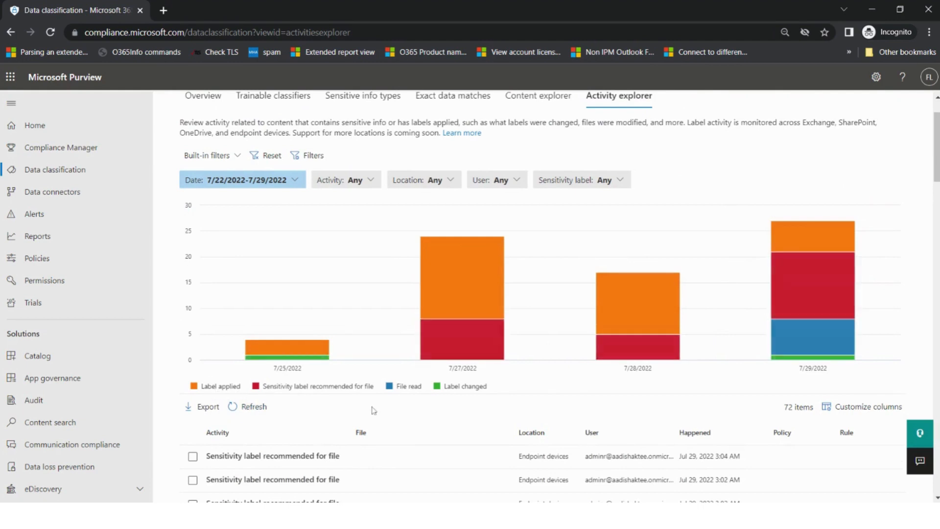
{"action": "scroll", "coordinate": [498, 397], "scroll_direction": "down", "scroll_amount": 3}
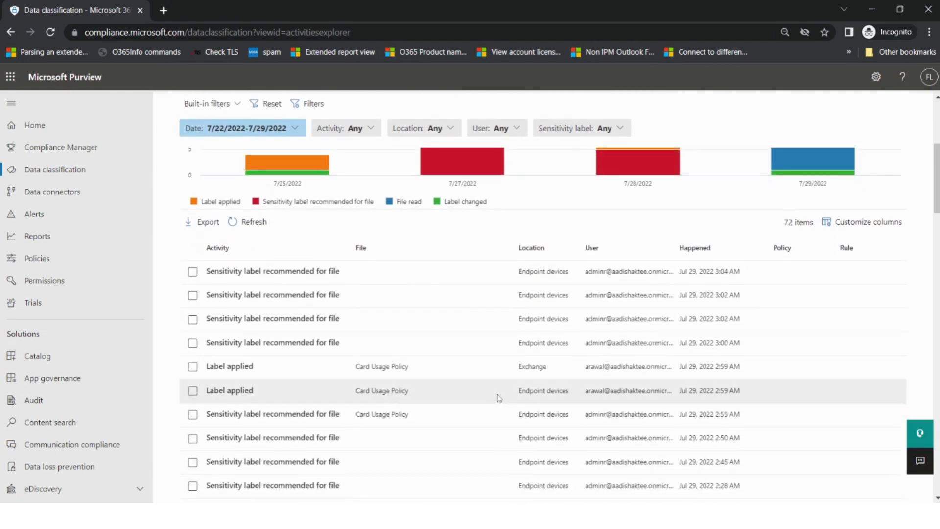
{"action": "left_click", "coordinate": [426, 284]}
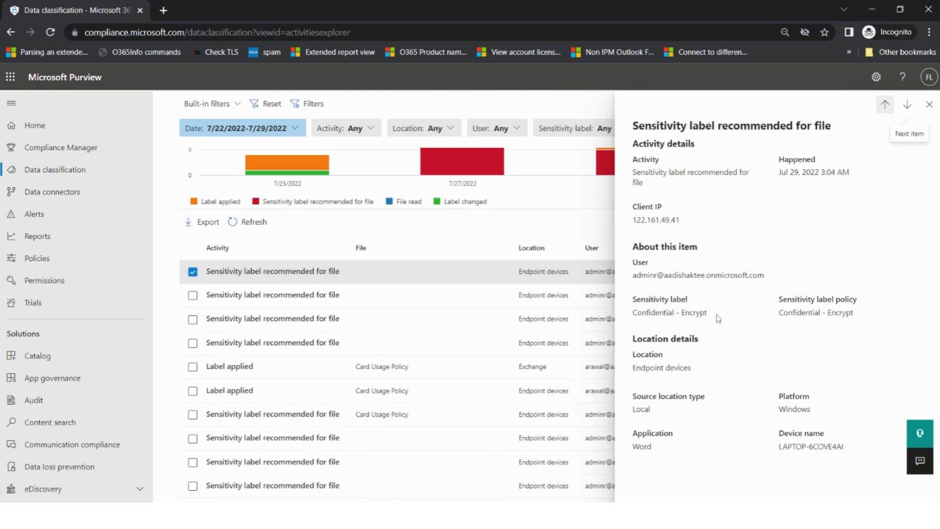
Highlight the Confidential - Encrypt label, device name, client IP and Word application, then close the details
{"action": "left_click_drag", "start_coordinate": [708, 314], "coordinate": [637, 313]}
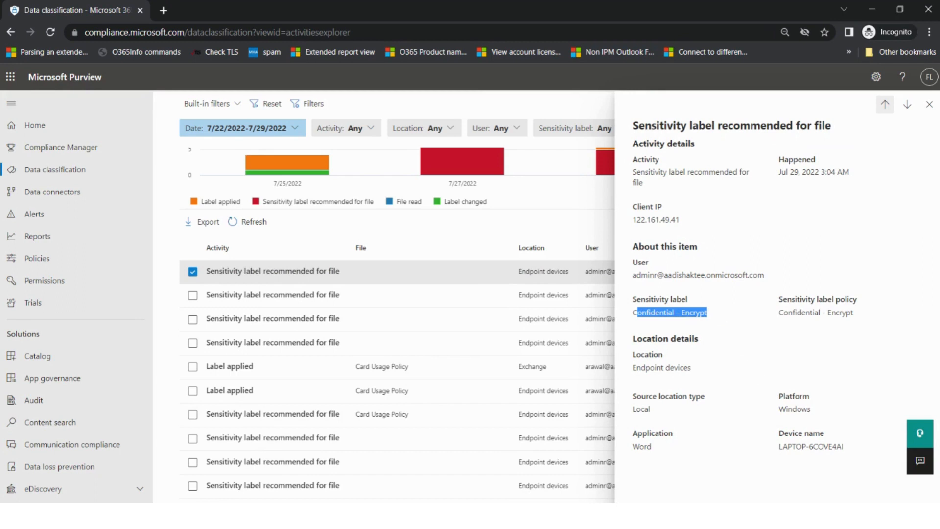
{"action": "left_click_drag", "start_coordinate": [842, 446], "coordinate": [779, 446]}
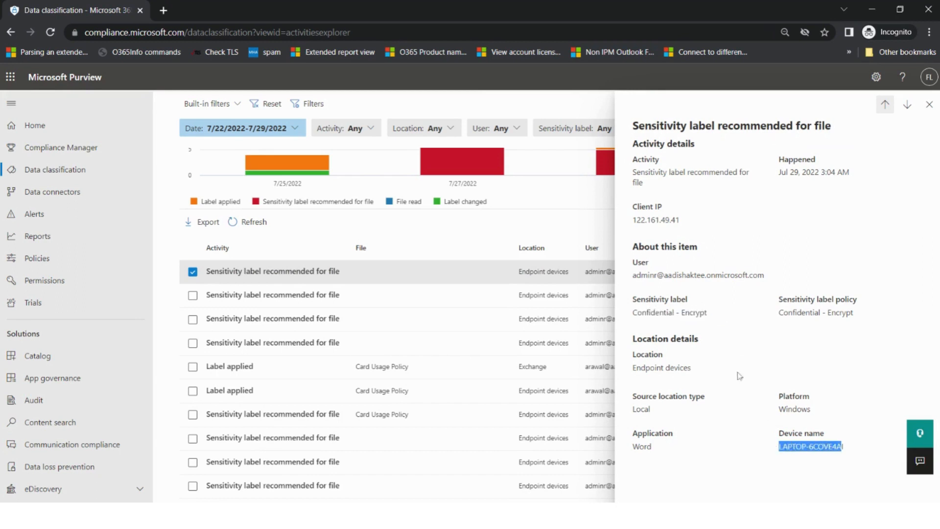
{"action": "left_click_drag", "start_coordinate": [680, 219], "coordinate": [632, 220]}
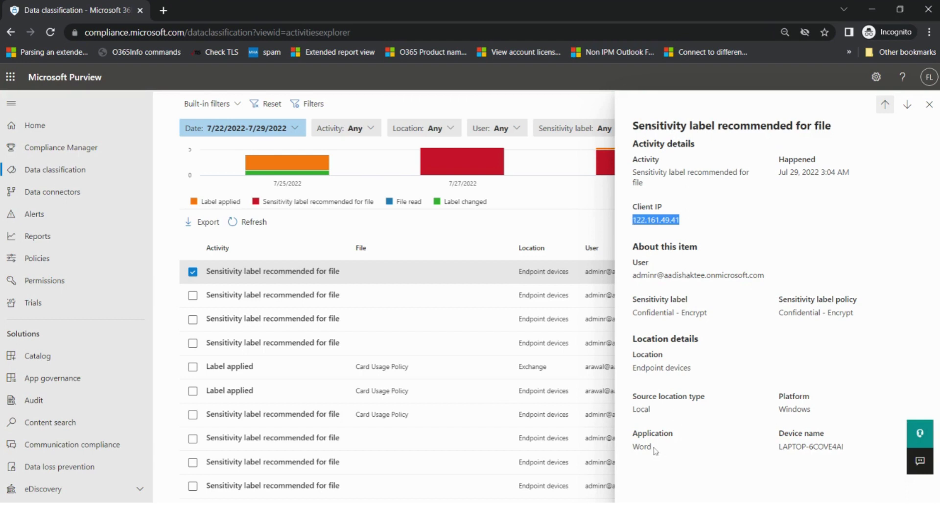
{"action": "left_click_drag", "start_coordinate": [652, 447], "coordinate": [632, 447]}
{"action": "left_click", "coordinate": [929, 105]}
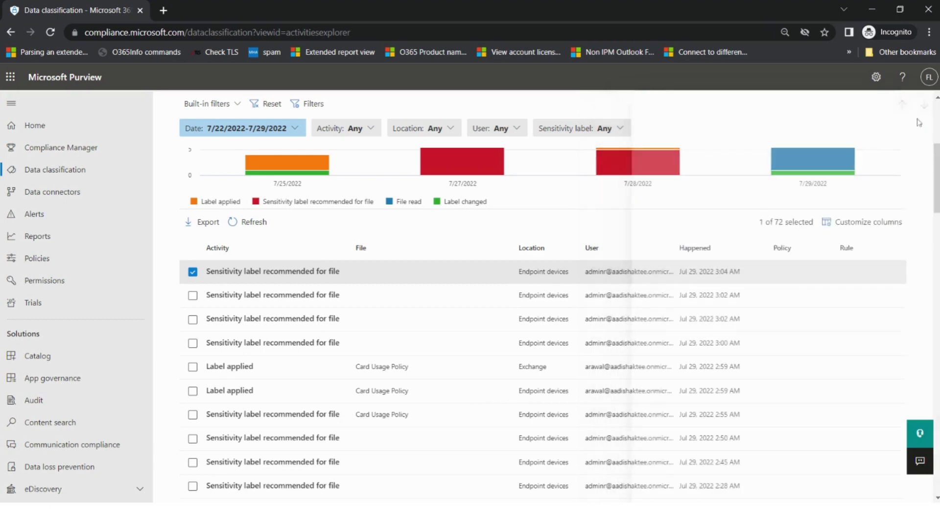
{"action": "scroll", "coordinate": [445, 359], "scroll_direction": "down", "scroll_amount": 2}
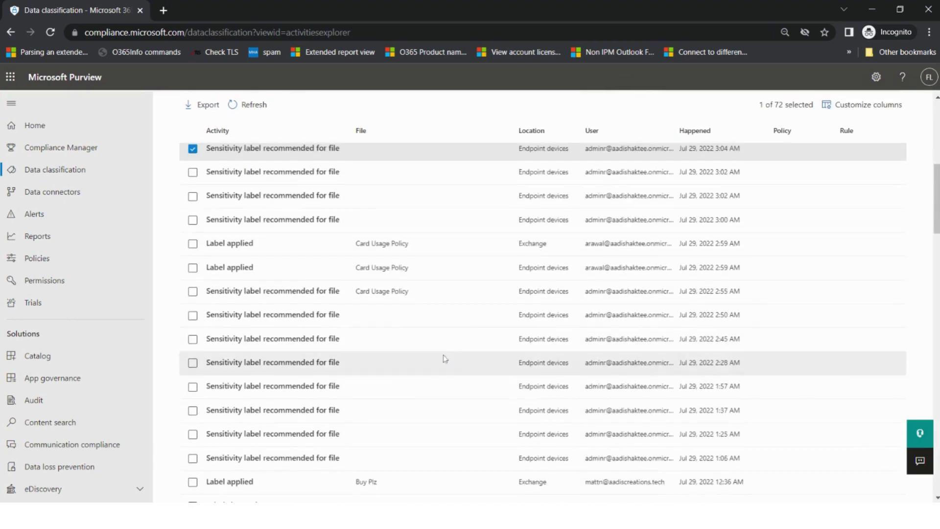
{"action": "left_click", "coordinate": [429, 250]}
{"action": "scroll", "coordinate": [678, 321], "scroll_direction": "down", "scroll_amount": 2}
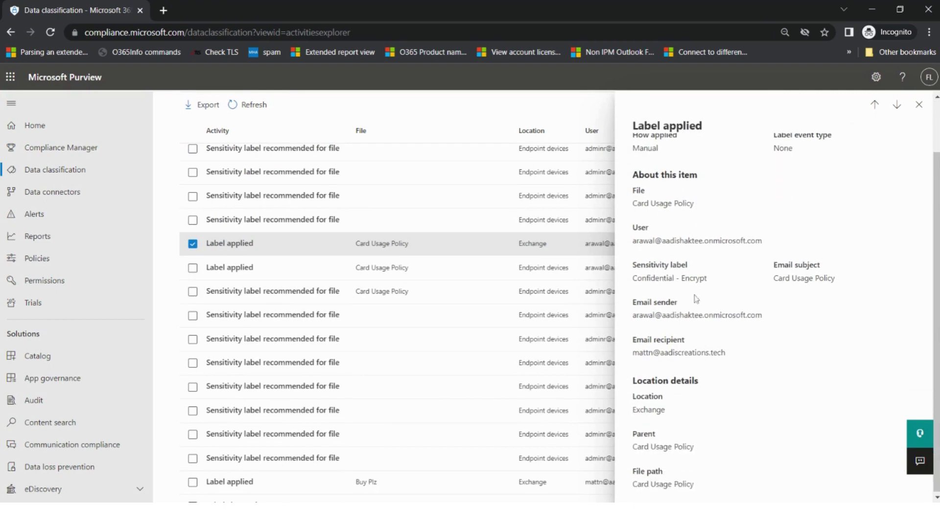
{"action": "left_click_drag", "start_coordinate": [708, 279], "coordinate": [633, 278]}
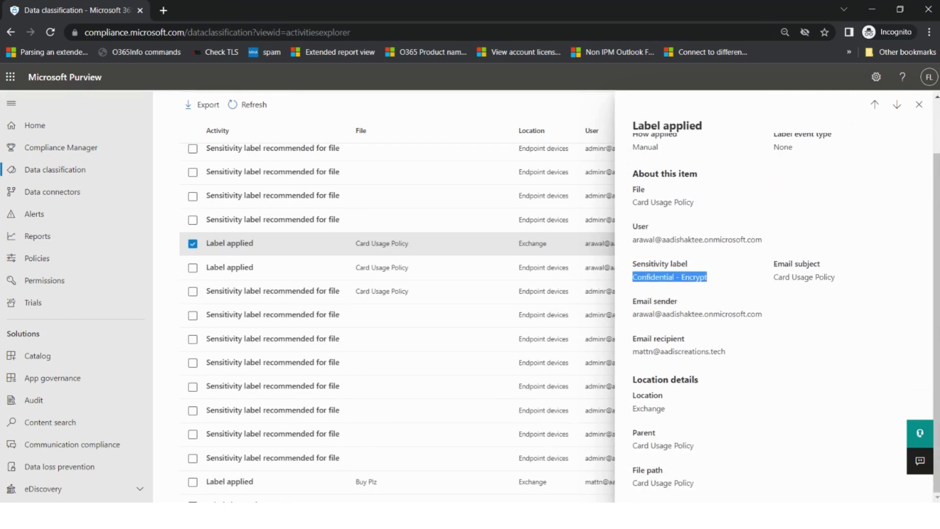
{"action": "left_click_drag", "start_coordinate": [665, 408], "coordinate": [633, 408]}
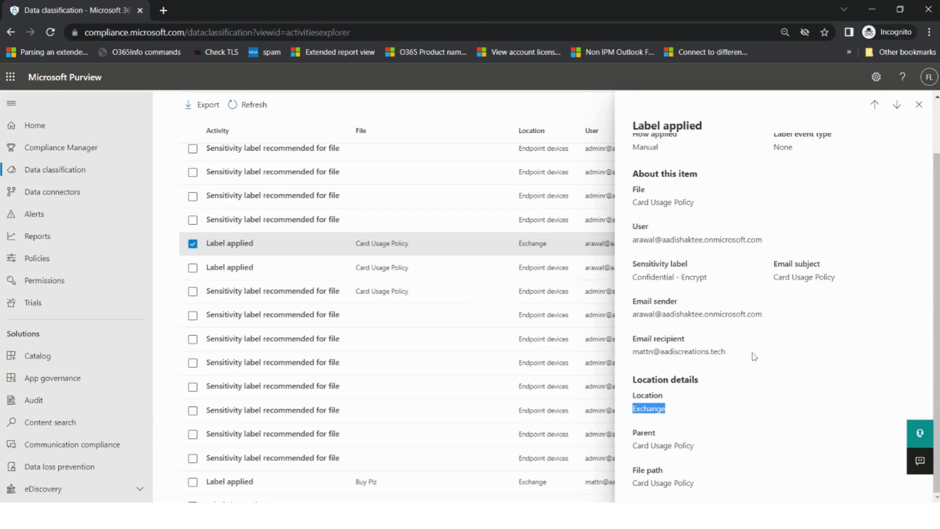
{"action": "left_click", "coordinate": [919, 105]}
{"action": "scroll", "coordinate": [482, 357], "scroll_direction": "down", "scroll_amount": 3}
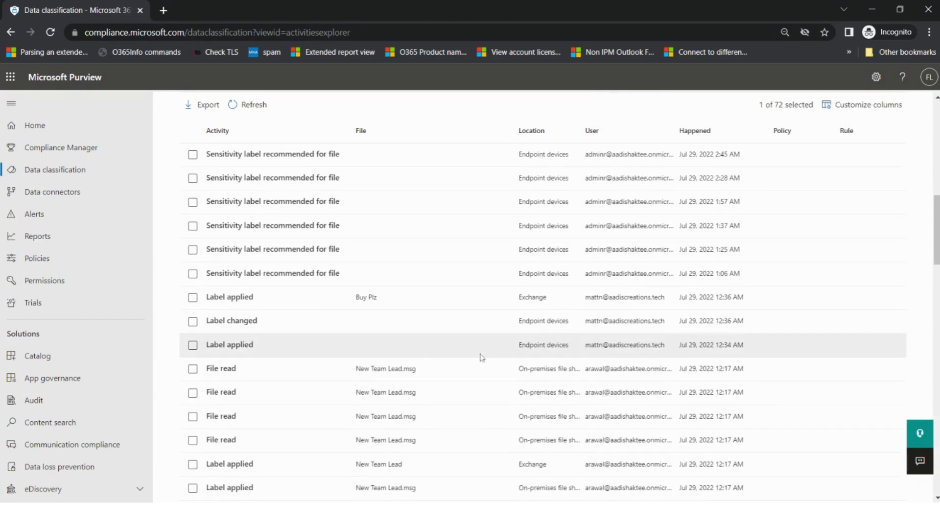
{"action": "scroll", "coordinate": [427, 358], "scroll_direction": "down", "scroll_amount": 3}
{"action": "scroll", "coordinate": [428, 358], "scroll_direction": "up", "scroll_amount": 3}
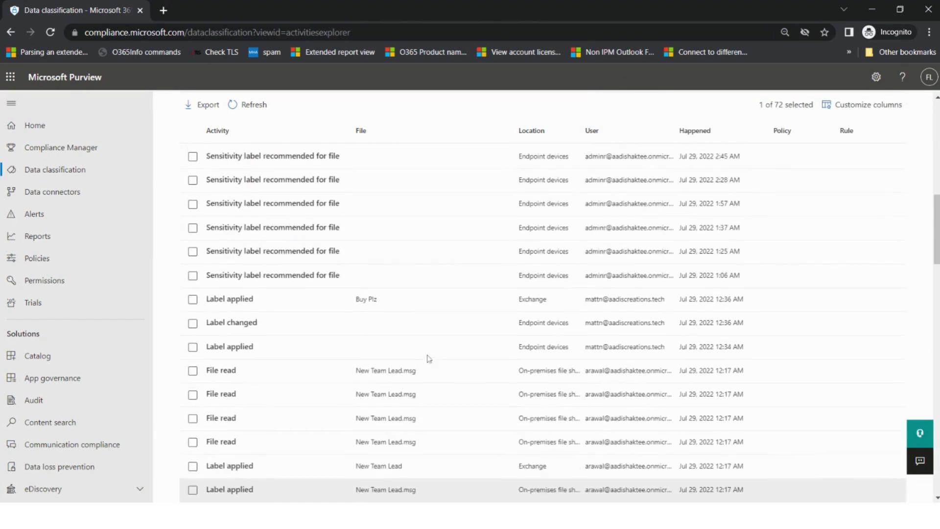
{"action": "scroll", "coordinate": [428, 359], "scroll_direction": "up", "scroll_amount": 3}
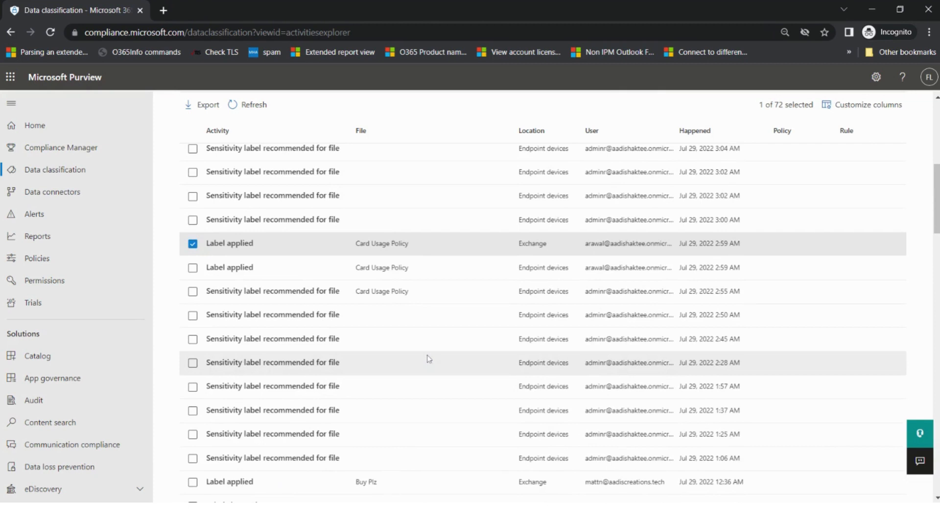